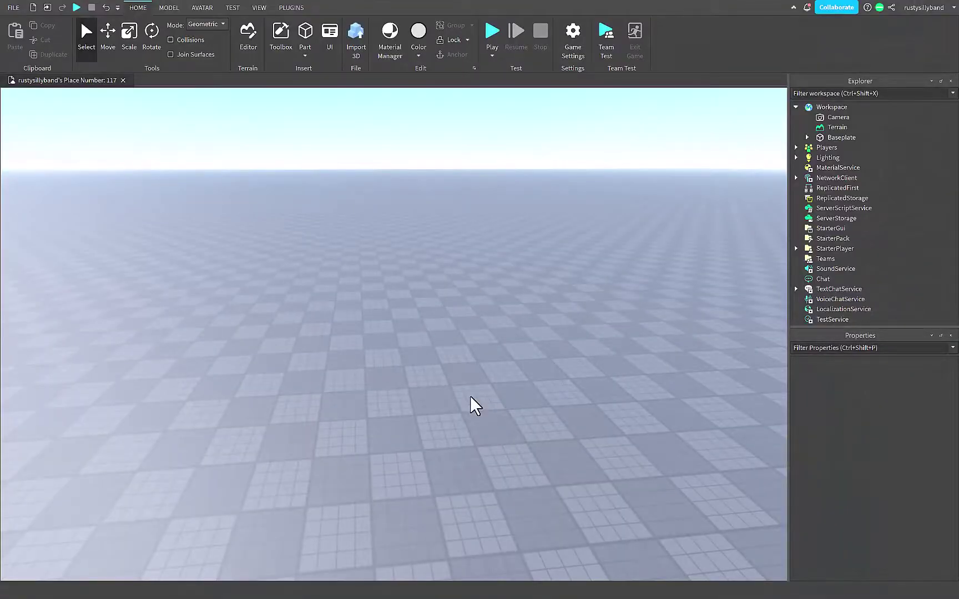
- Insert a new block part on the baseplate and move it a short distance across the ground
right_click_drag(473, 408, 448, 348)
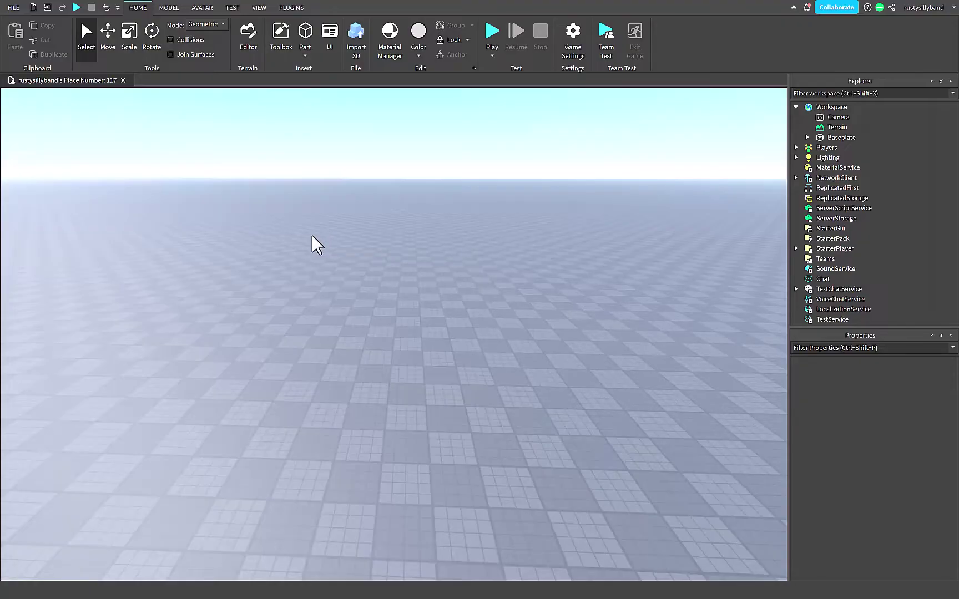
key("a")
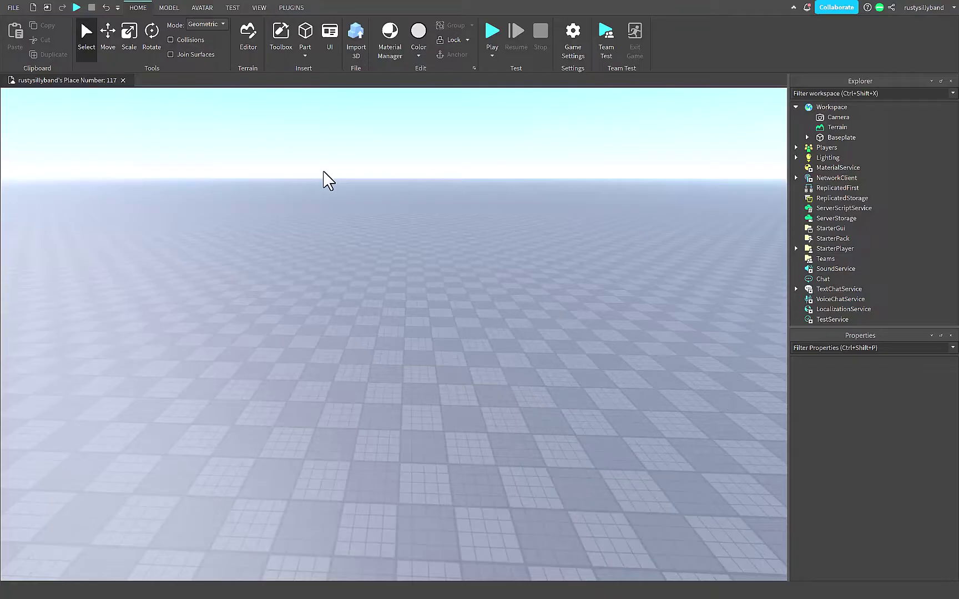
left_click(311, 29)
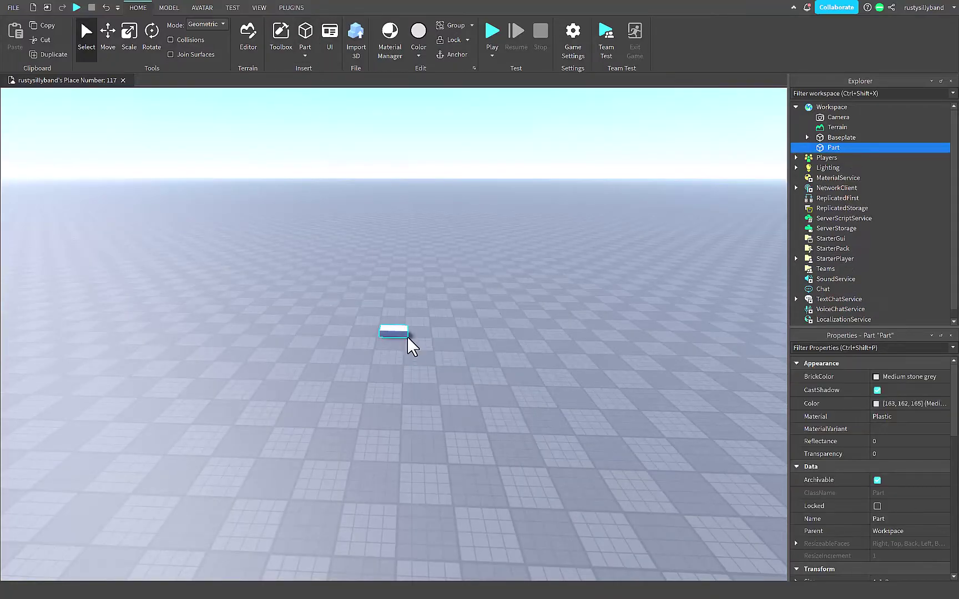
left_click_drag(407, 342, 472, 355)
left_click(321, 232)
key("d")
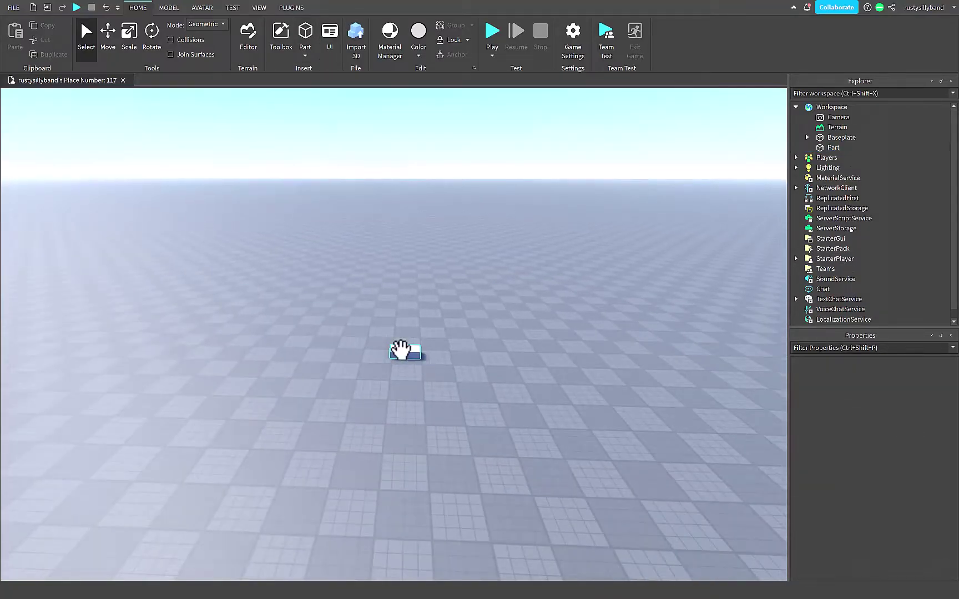
- Select the block part and activate the Scale tool on it
left_click(401, 350)
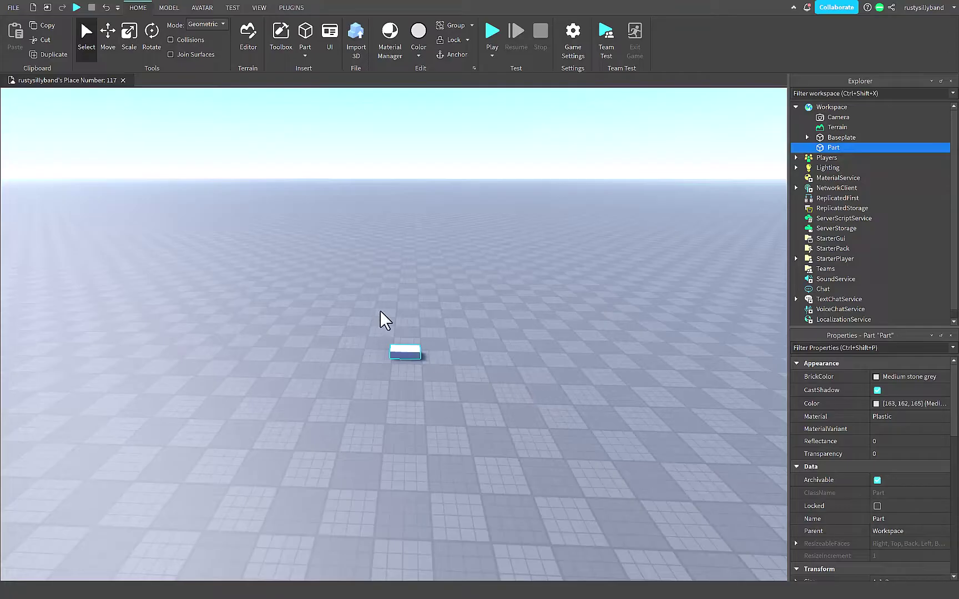
left_click(144, 52)
key("ctrl+3")
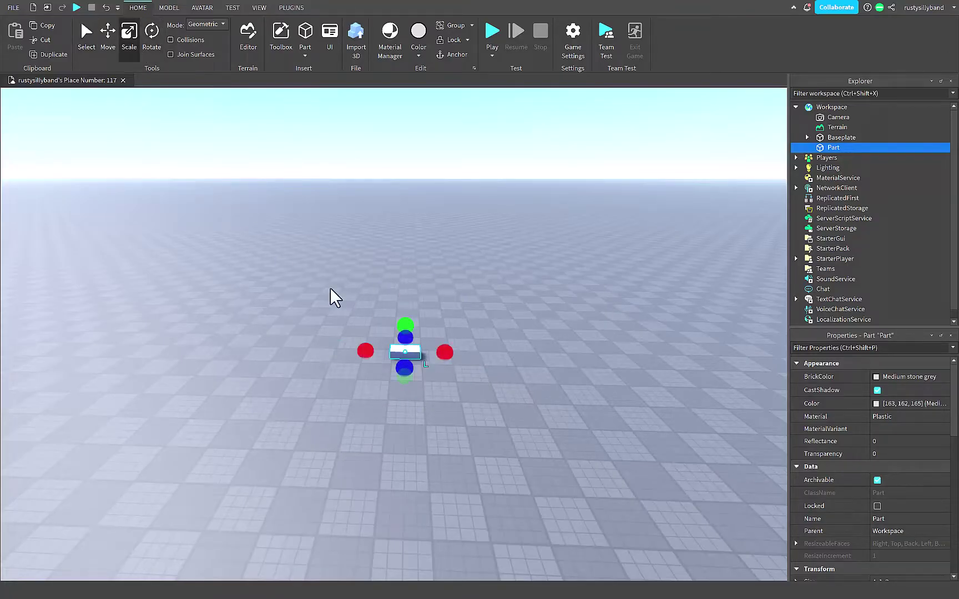
left_click_drag(407, 326, 488, 295)
left_click(388, 279)
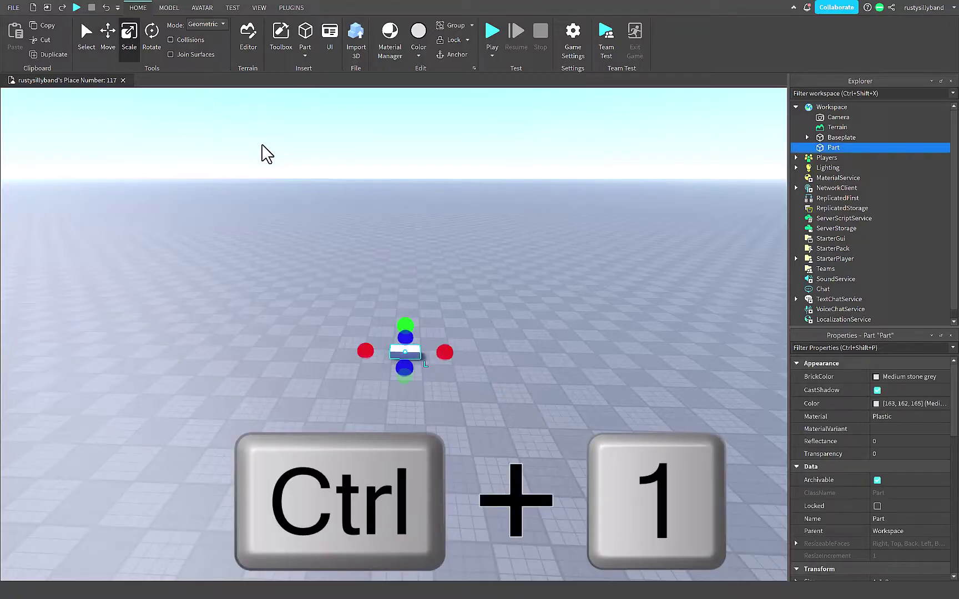
- Switch the selected part through the Select, Move, Scale and Rotate tools, ending on the Transform tool
key("ctrl+1")
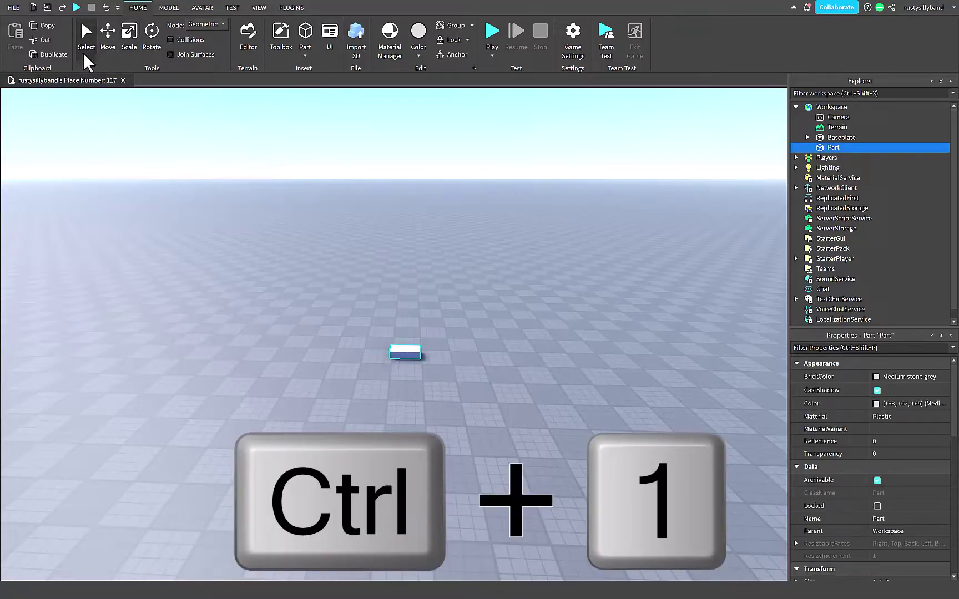
key("ctrl+2")
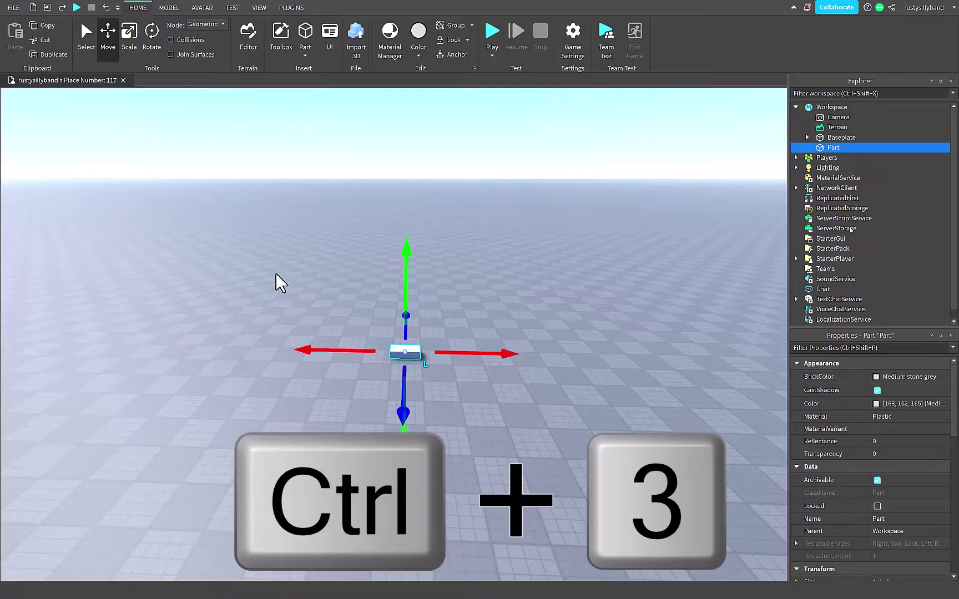
key("ctrl+3")
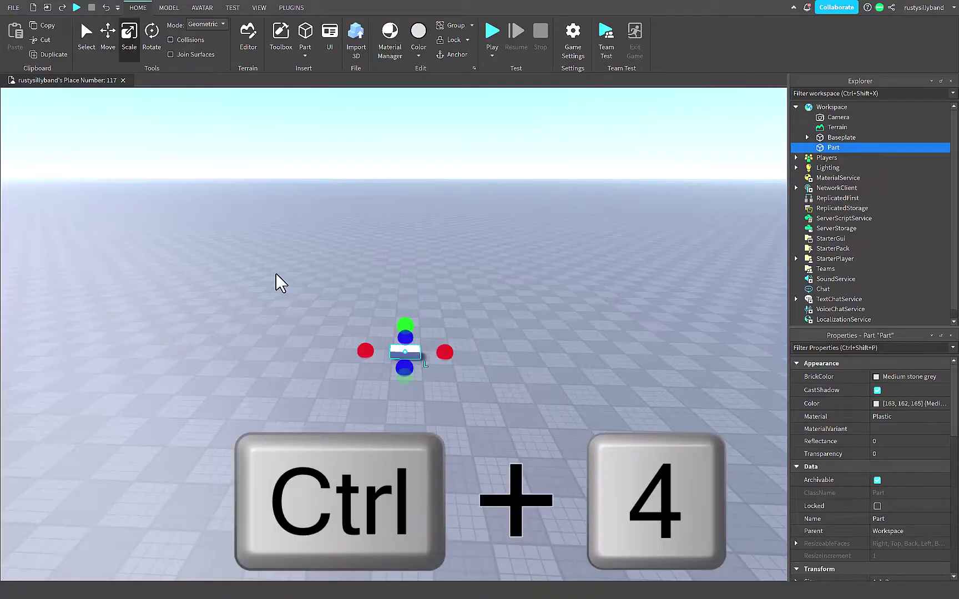
key("ctrl+4")
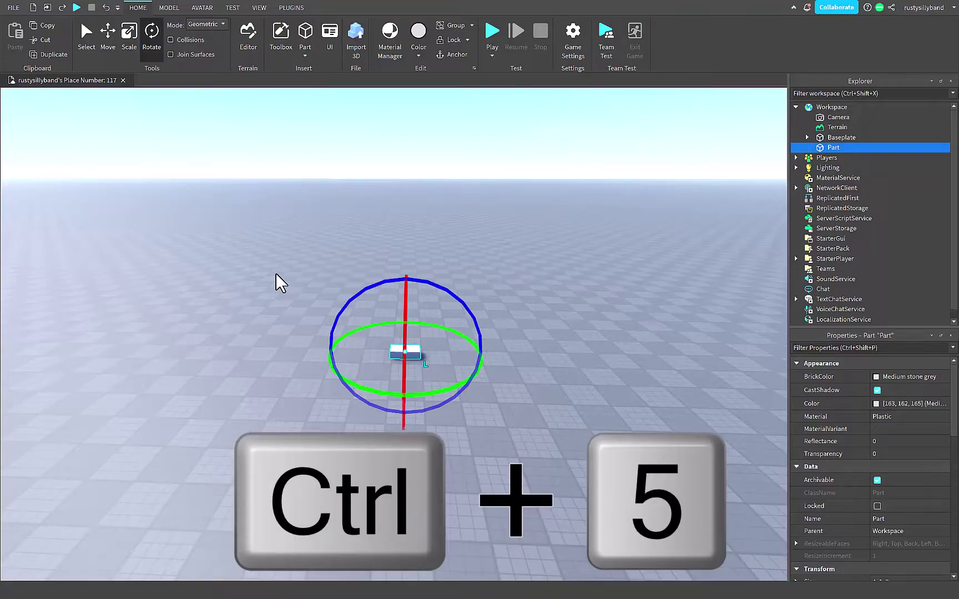
key("ctrl+5")
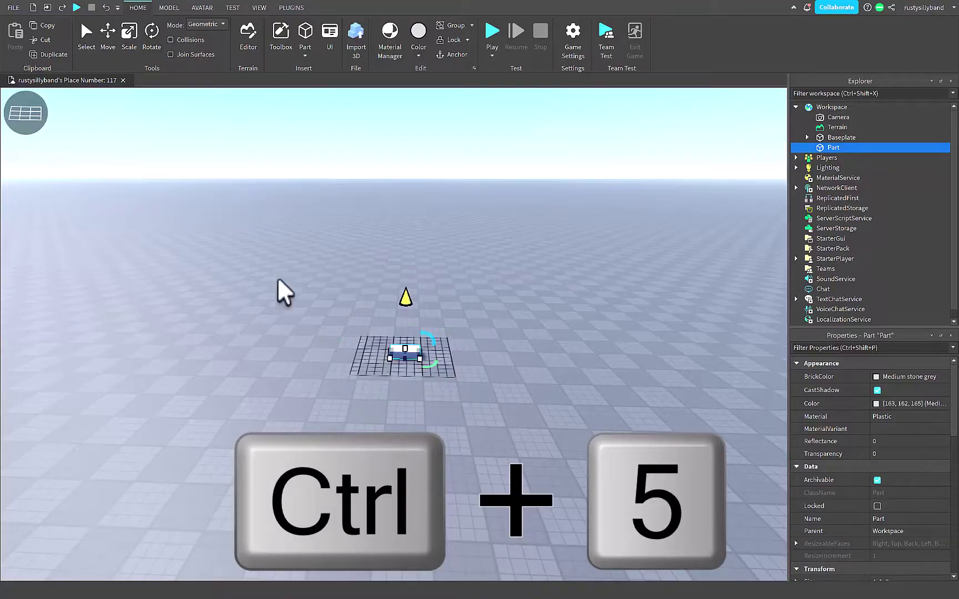
- Widen the part into a roughly square, flat slab with the Transform tool's corner handle
right_click_drag(405, 272, 471, 295)
scroll(471, 296, "up", 4)
left_click(21, 119)
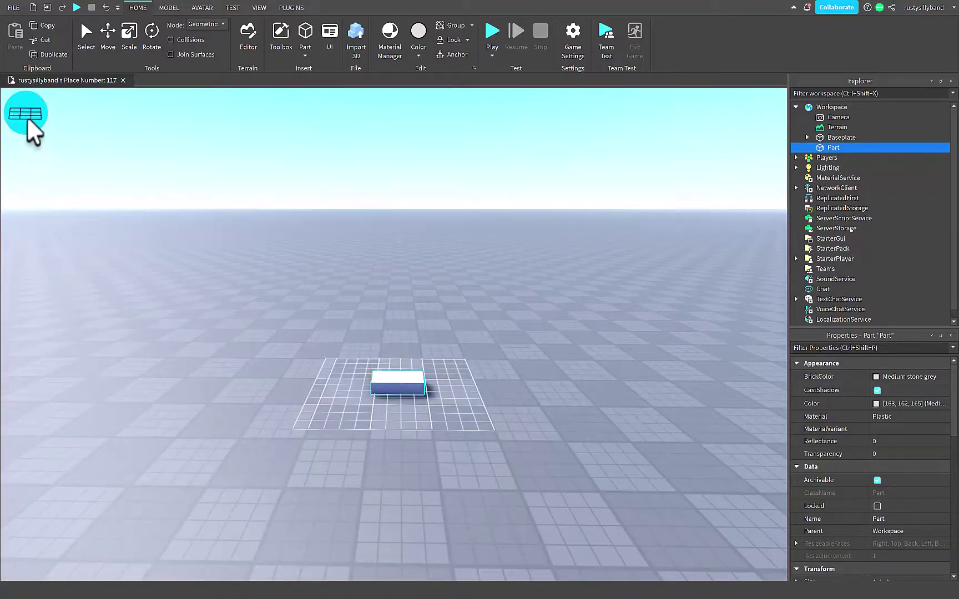
left_click(27, 117)
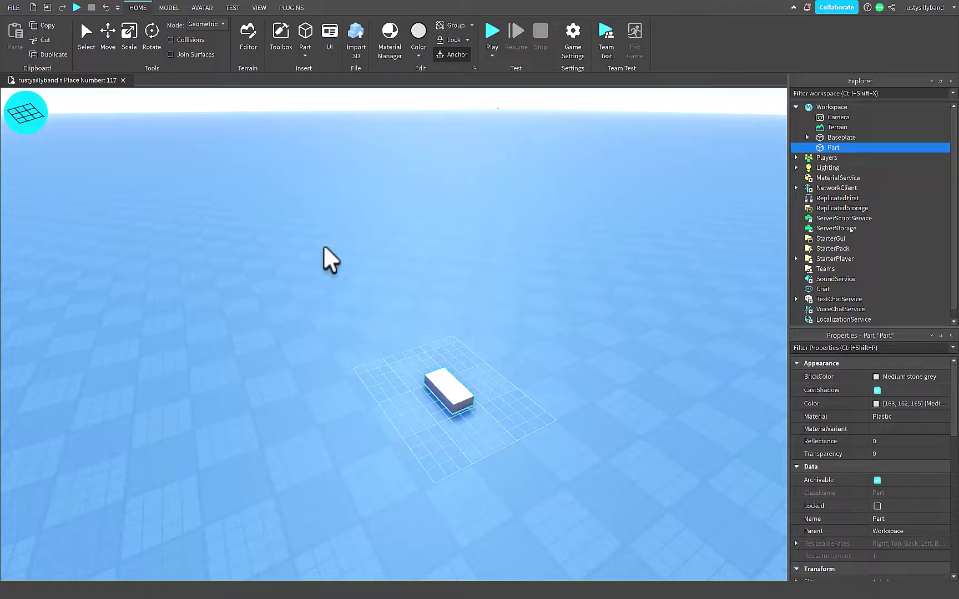
left_click(27, 119)
right_click_drag(398, 312, 398, 313)
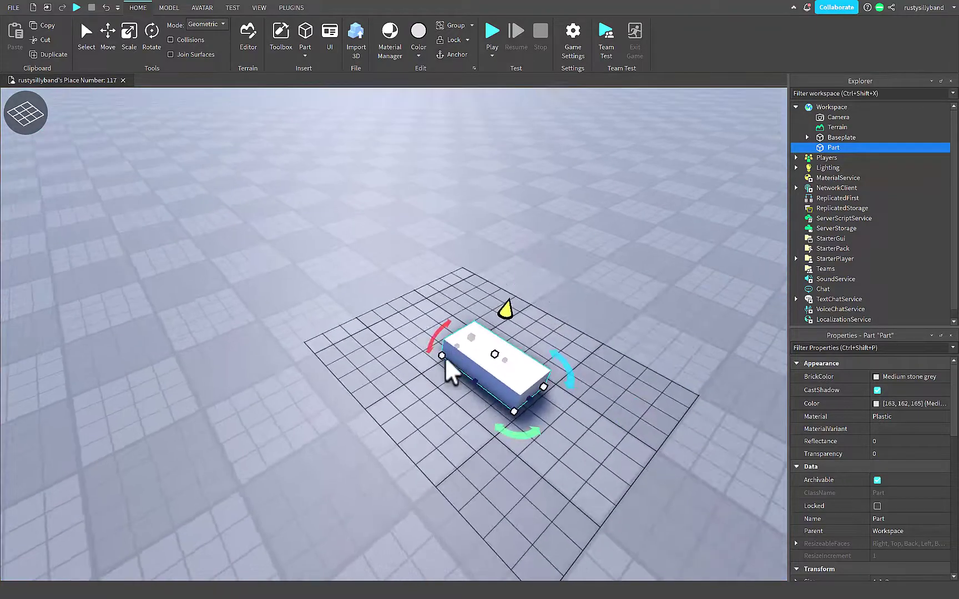
left_click_drag(441, 356, 305, 365)
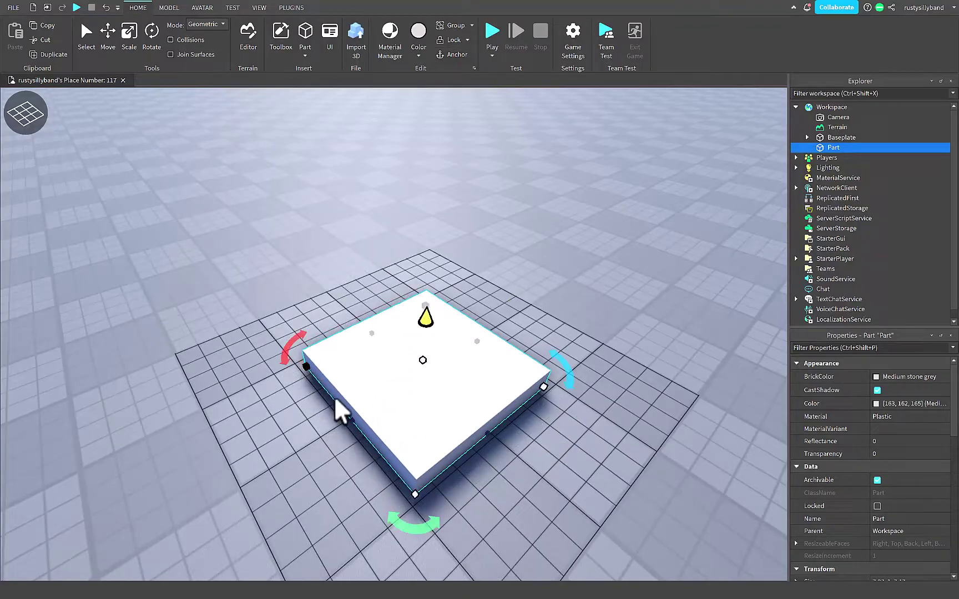
mouse_move(420, 317)
left_mouse_down()
mouse_move(433, 295)
mouse_move(427, 320)
left_mouse_up()
mouse_move(385, 322)
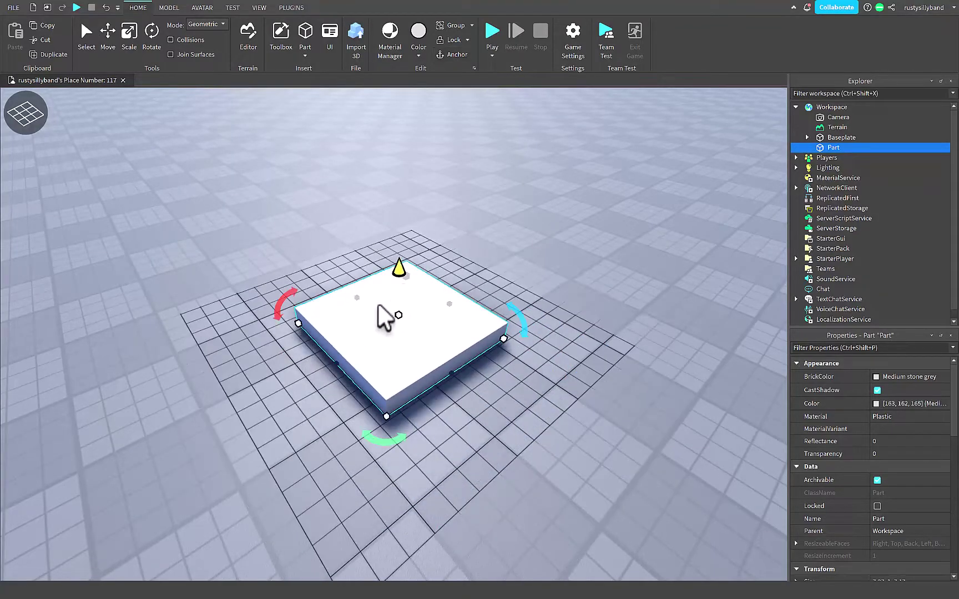
left_click_drag(276, 297, 447, 236)
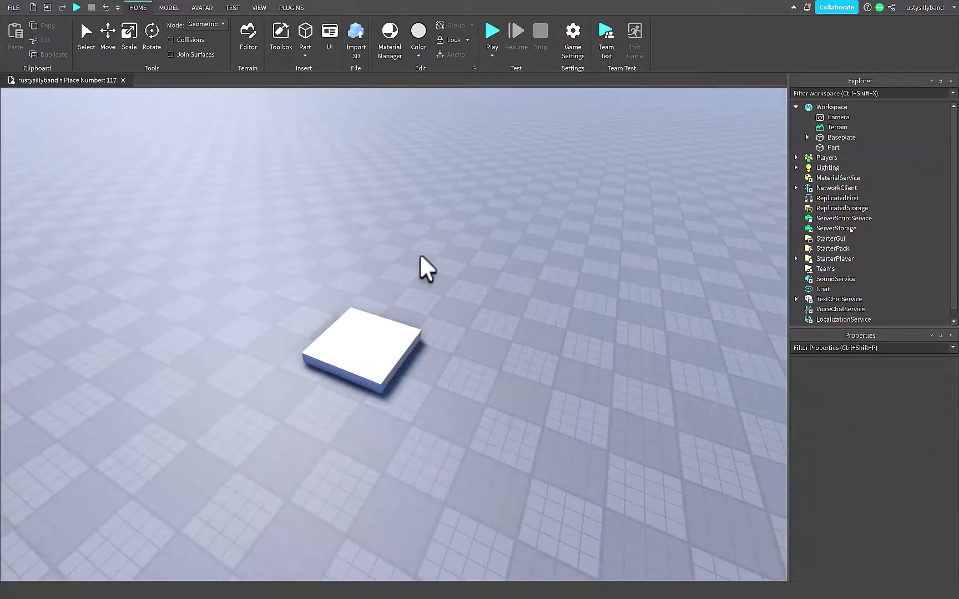
- Move the slab a short distance across the baseplate with the Select tool and deselect it
left_click(360, 350)
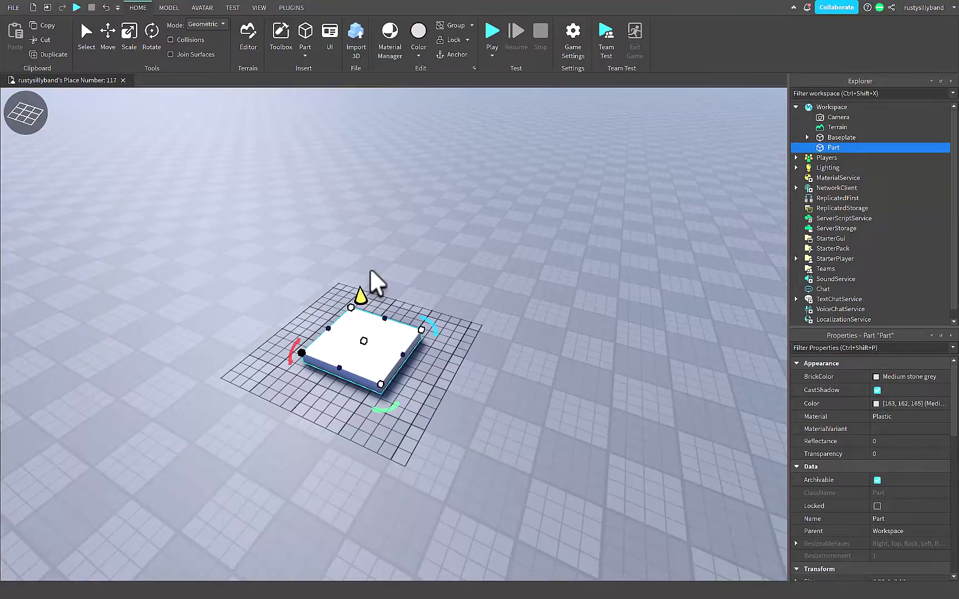
key("ctrl+1")
left_click_drag(364, 342, 421, 325)
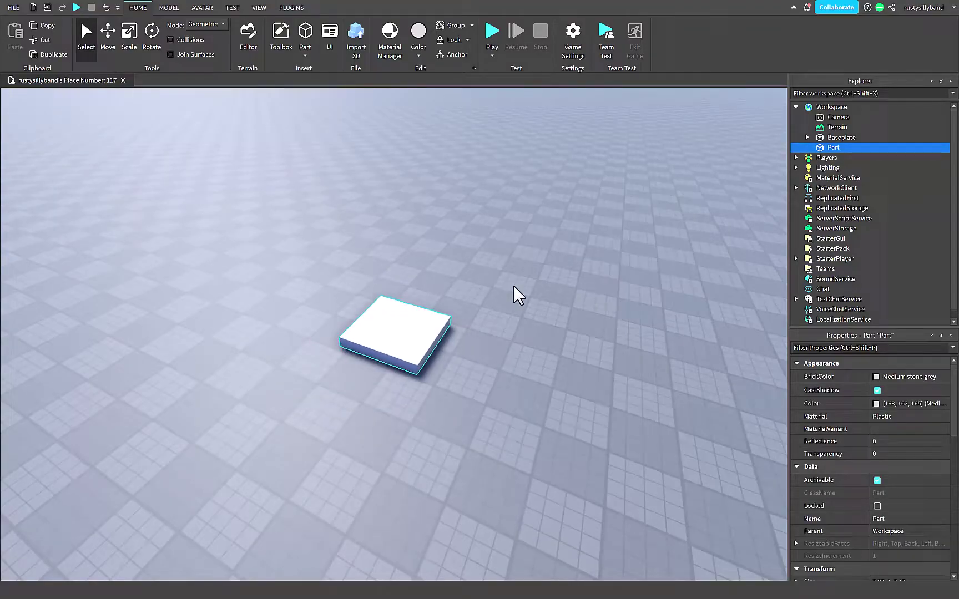
left_click(514, 285)
right_click_drag(514, 285, 516, 284)
key("a")
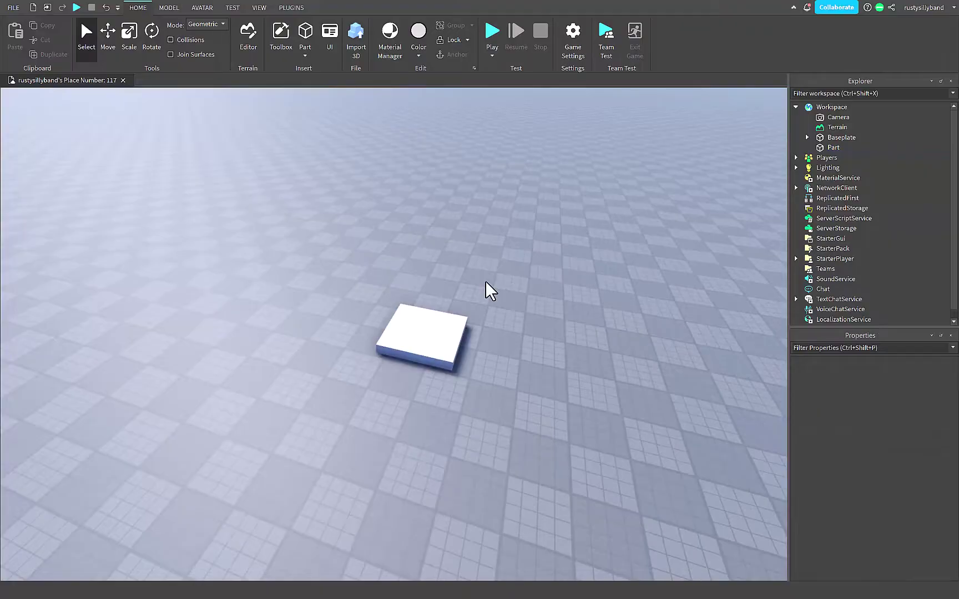
- Fly the camera far away from the slab and bring it back by selecting Part and focusing on it
left_click(439, 326)
right_click_drag(439, 328, 439, 302)
left_click(473, 301)
key("w")
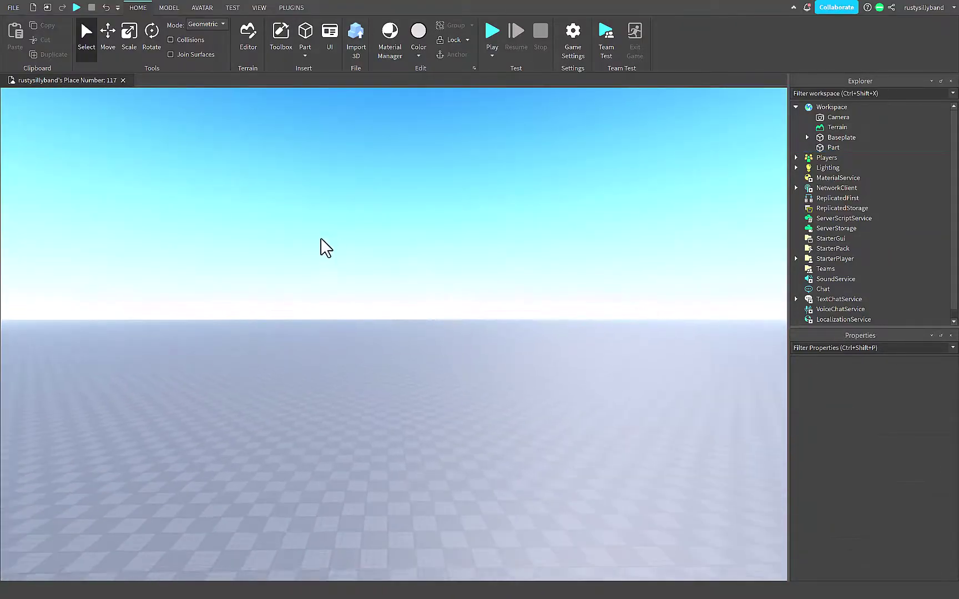
key("w")
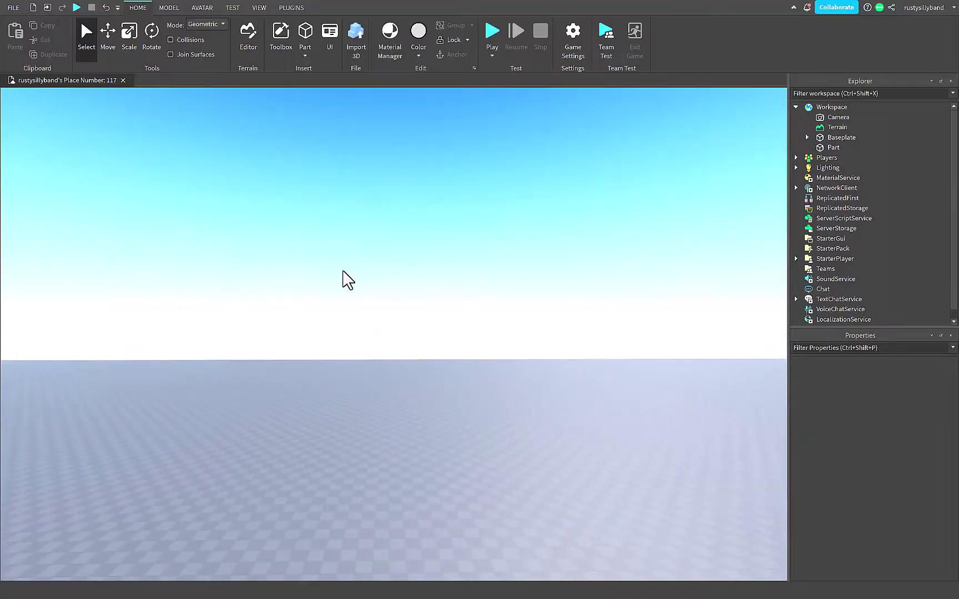
right_click_drag(342, 271, 336, 294)
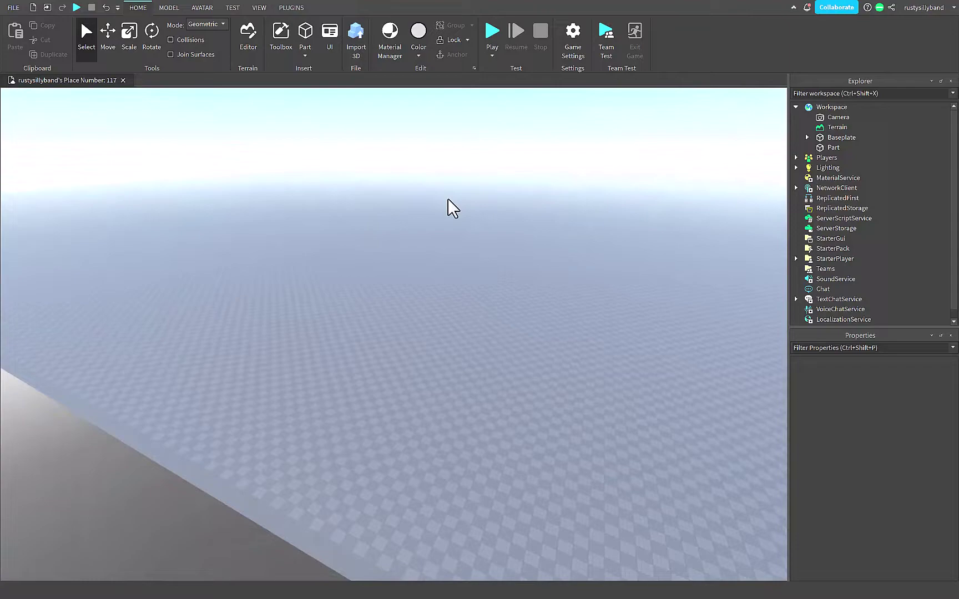
right_click_drag(448, 205, 486, 305)
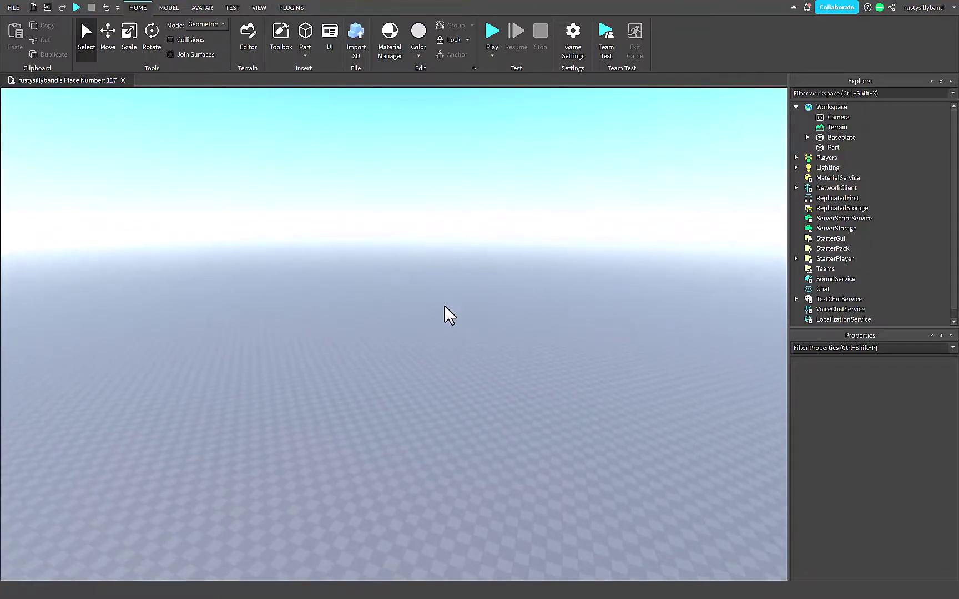
left_click(825, 148)
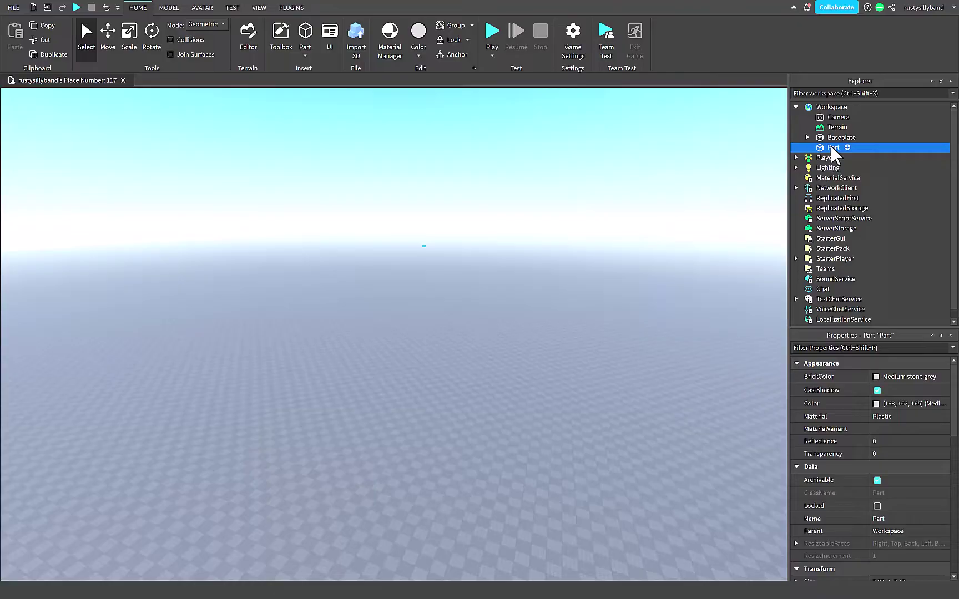
key("f")
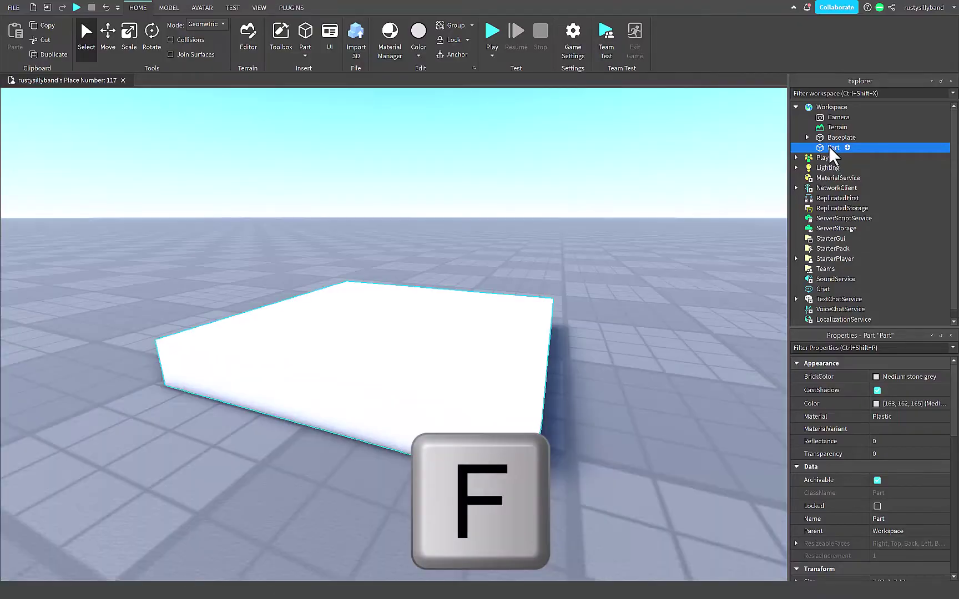
right_click_drag(430, 264, 542, 240)
left_click(513, 250)
scroll(512, 249, "down", 5)
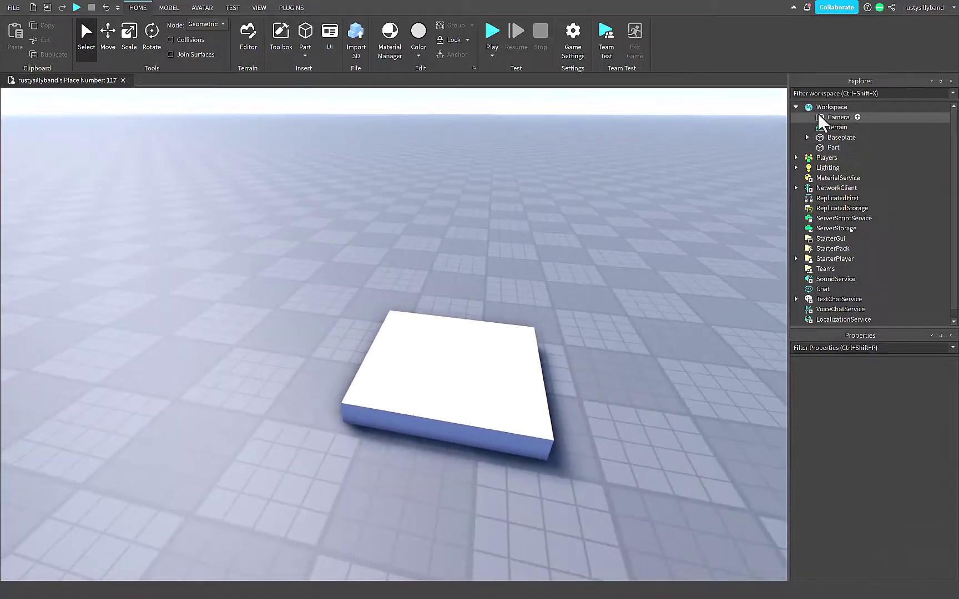
- Move the slab far across the baseplate toward the horizon and focus the camera on it
left_click(825, 147)
left_click_drag(450, 387, 251, 172)
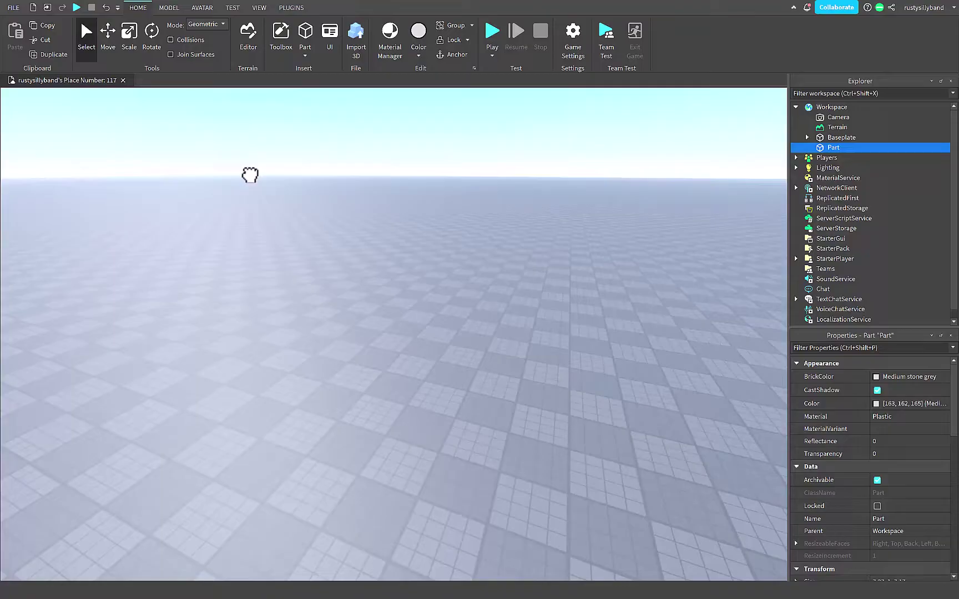
key("f")
scroll(454, 274, "down", 6)
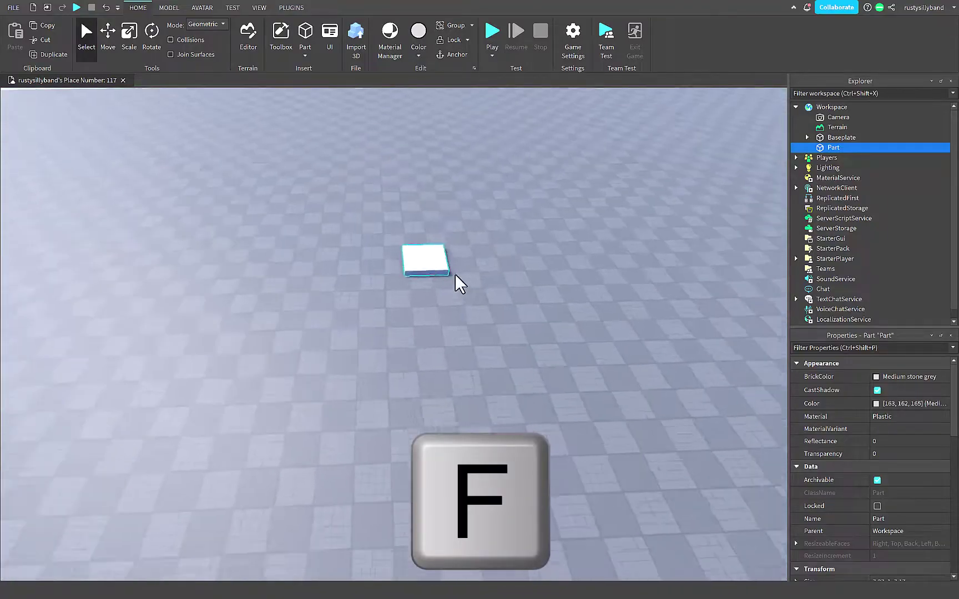
right_click_drag(455, 273, 455, 274)
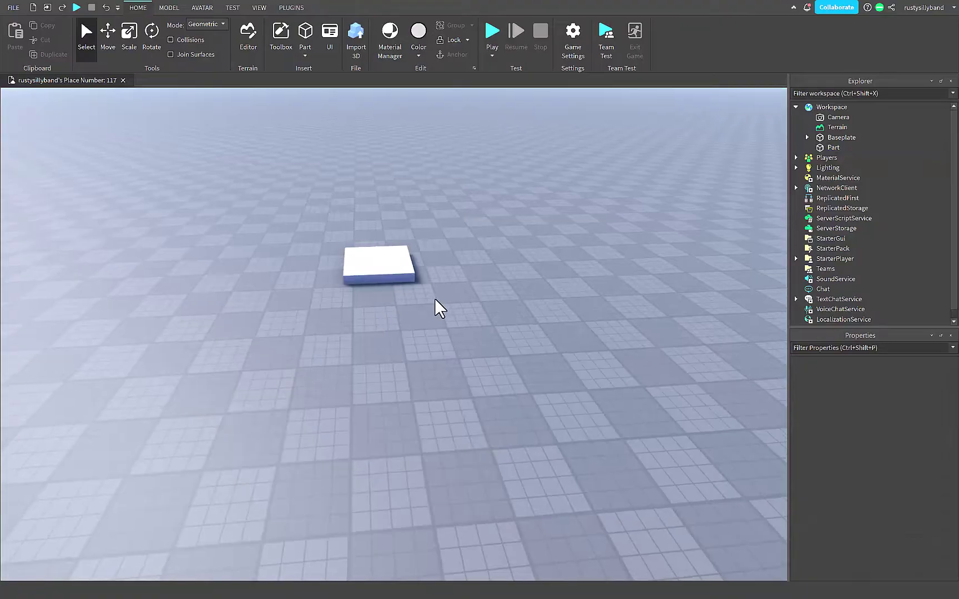
scroll(430, 309, "down", 2)
- Delete the slab and undo the deletion
left_click(383, 271)
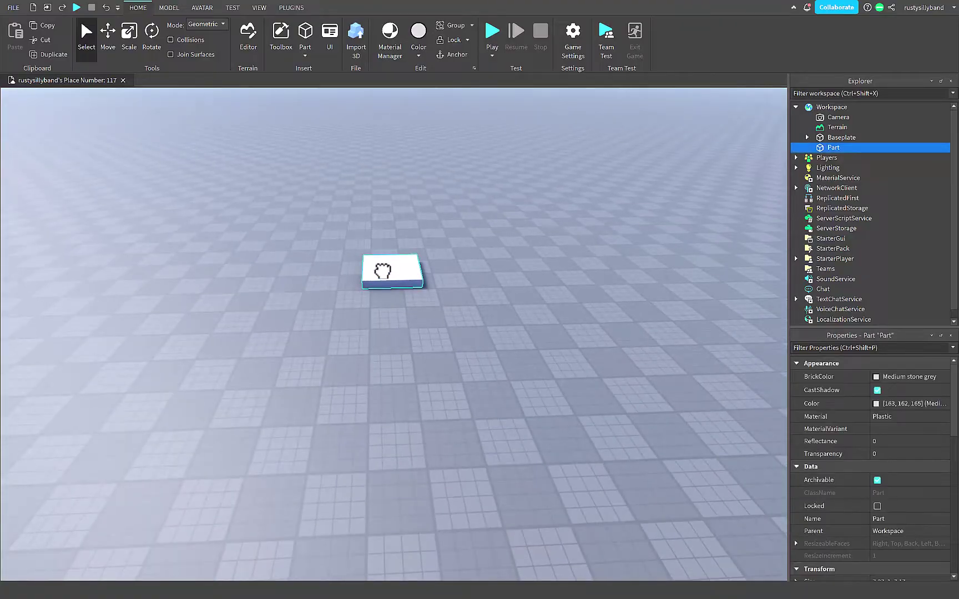
key("Delete")
key("ctrl+z")
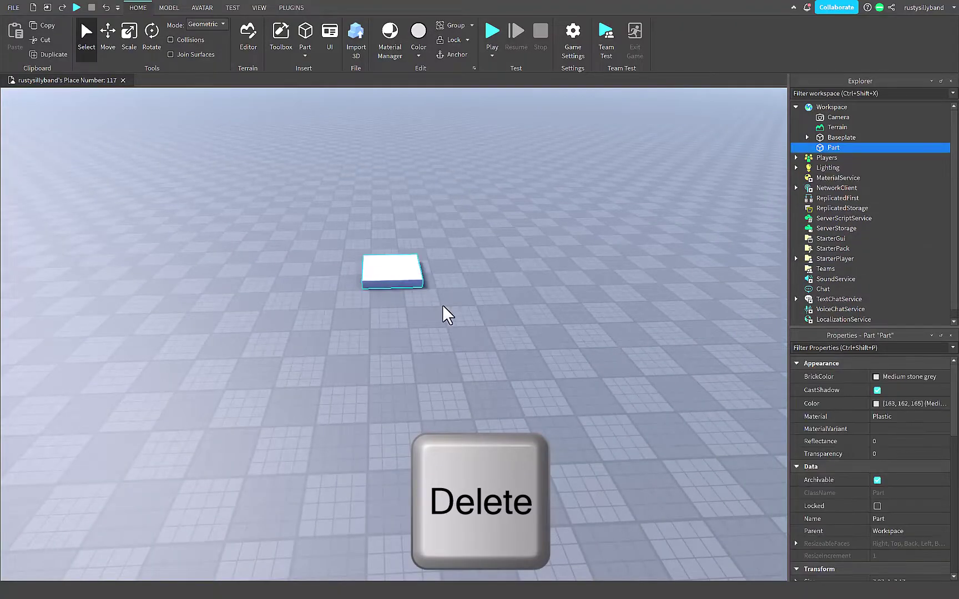
- Reselect the slab and add the Baseplate to the selection
left_click(443, 312)
left_click(378, 265)
key("Escape")
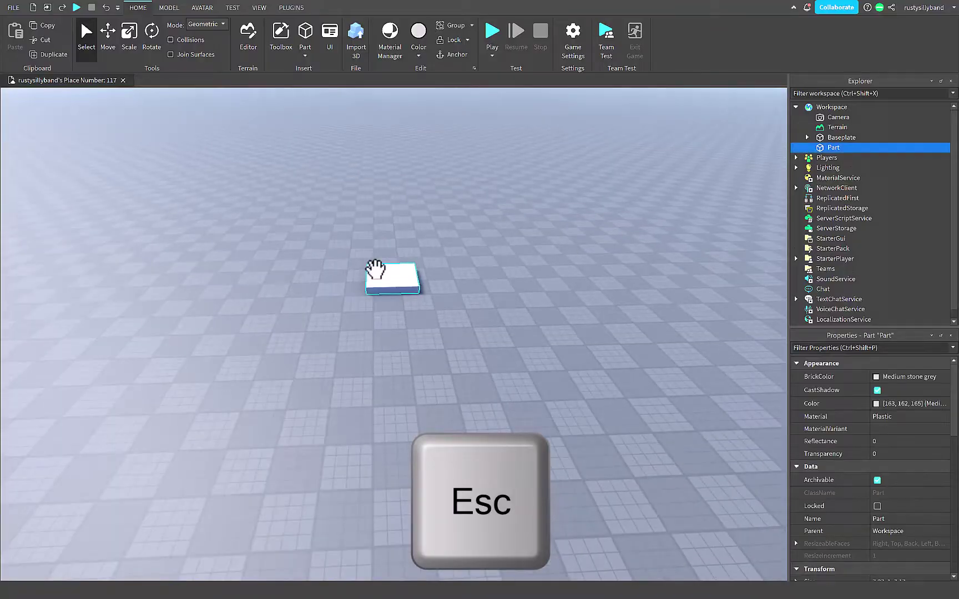
left_click(835, 138, "ctrl")
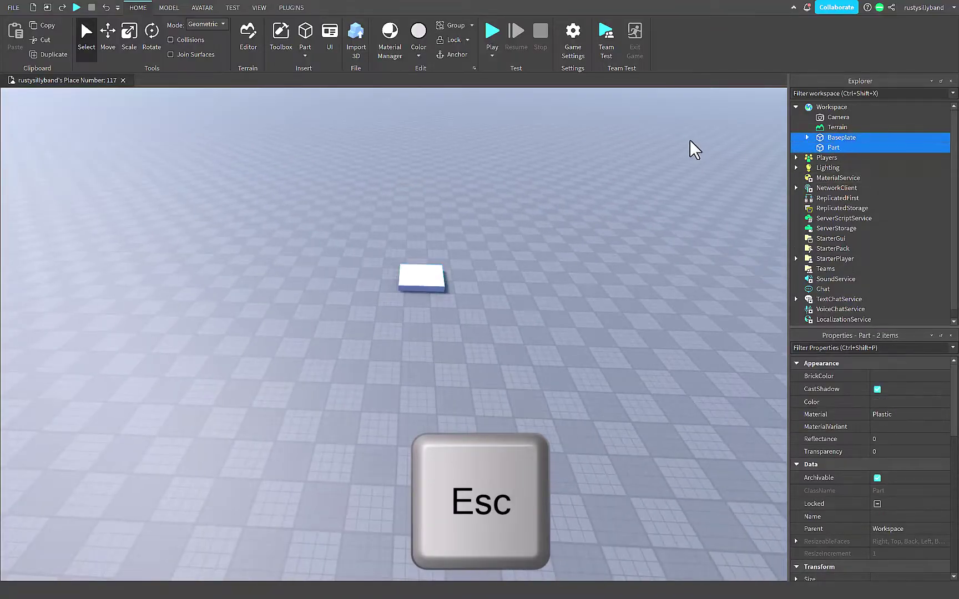
- Add the Camera to the current selection of Baseplate and Part, and clear the whole selection
left_click(833, 118, "ctrl")
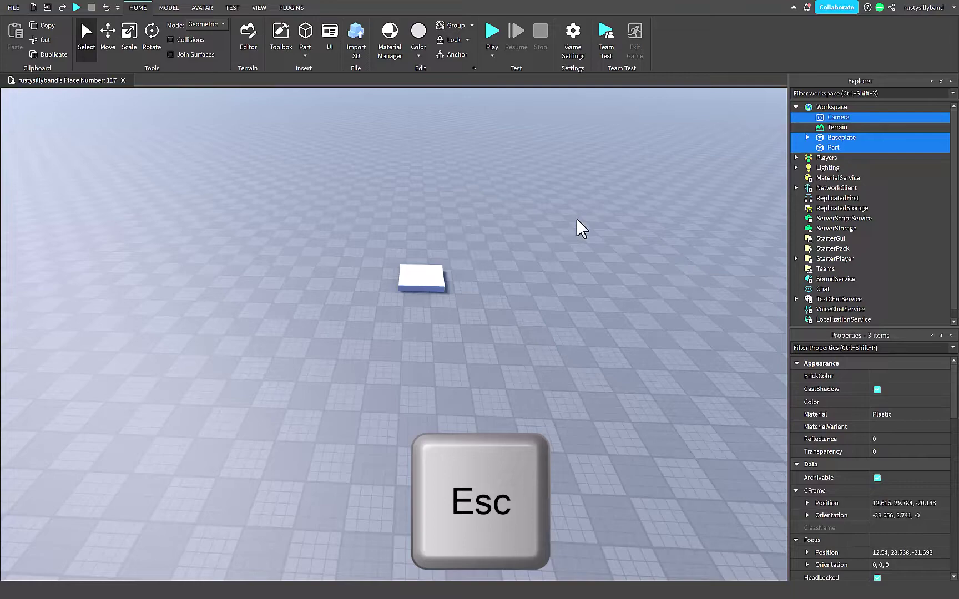
key("Escape")
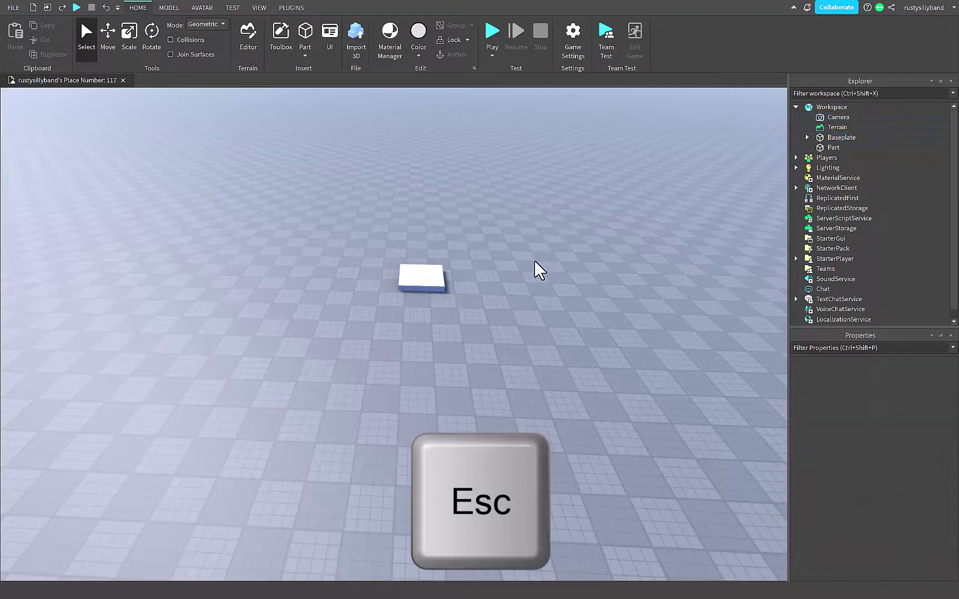
- Select the slab on the baseplate, group it as a model and ungroup the model
right_click_drag(531, 272, 560, 365)
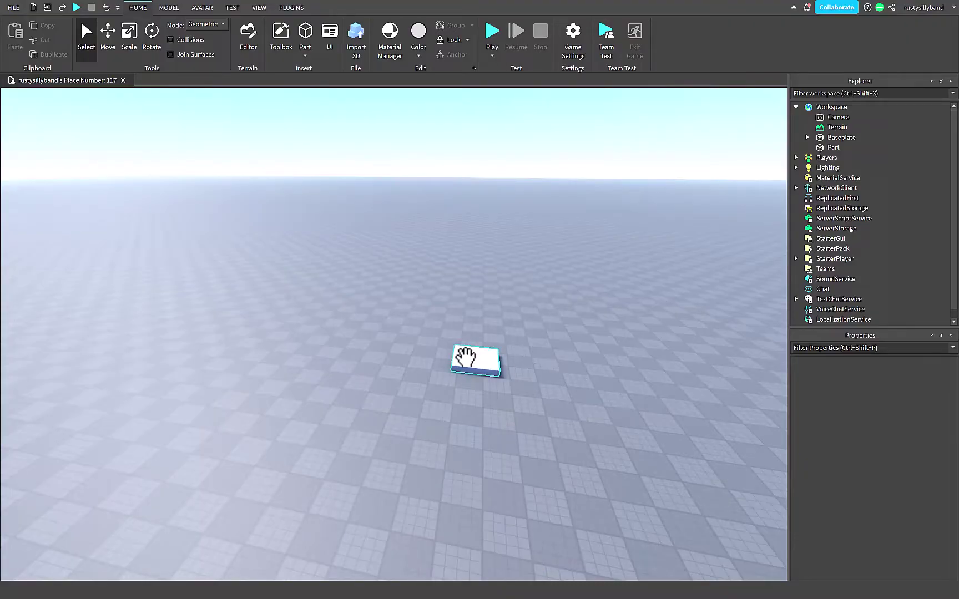
left_click(468, 355)
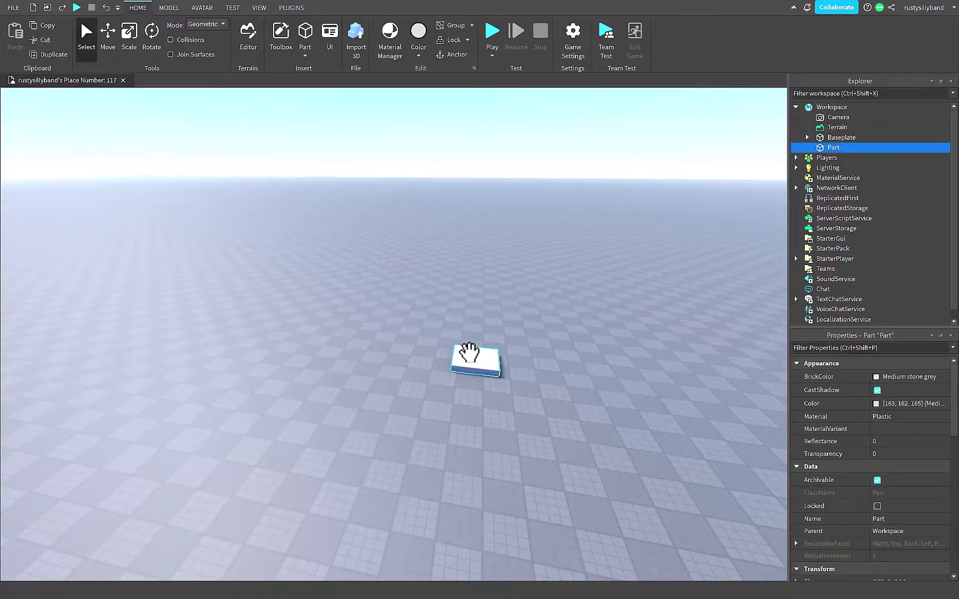
right_click_drag(470, 353, 475, 355)
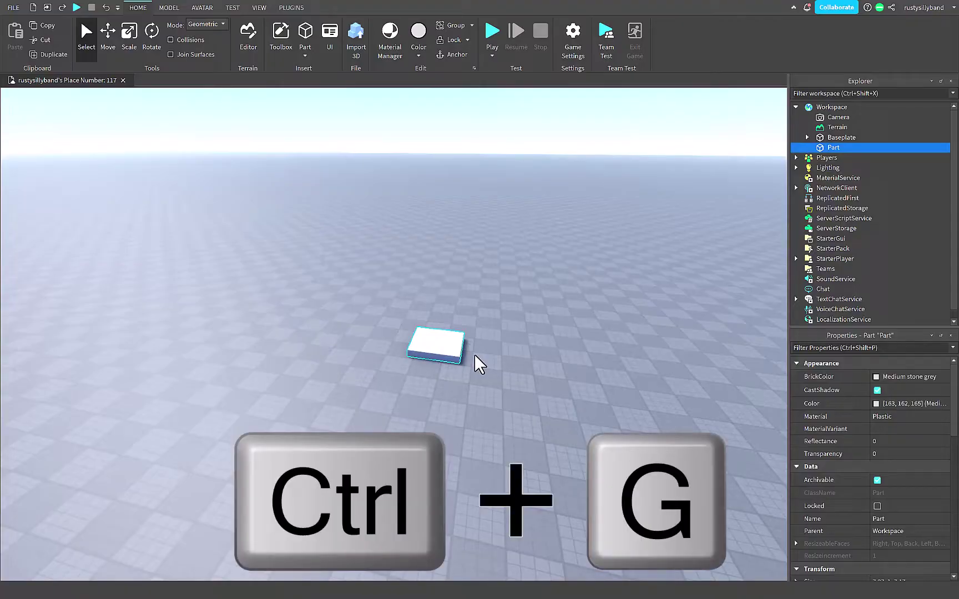
key("ctrl+g")
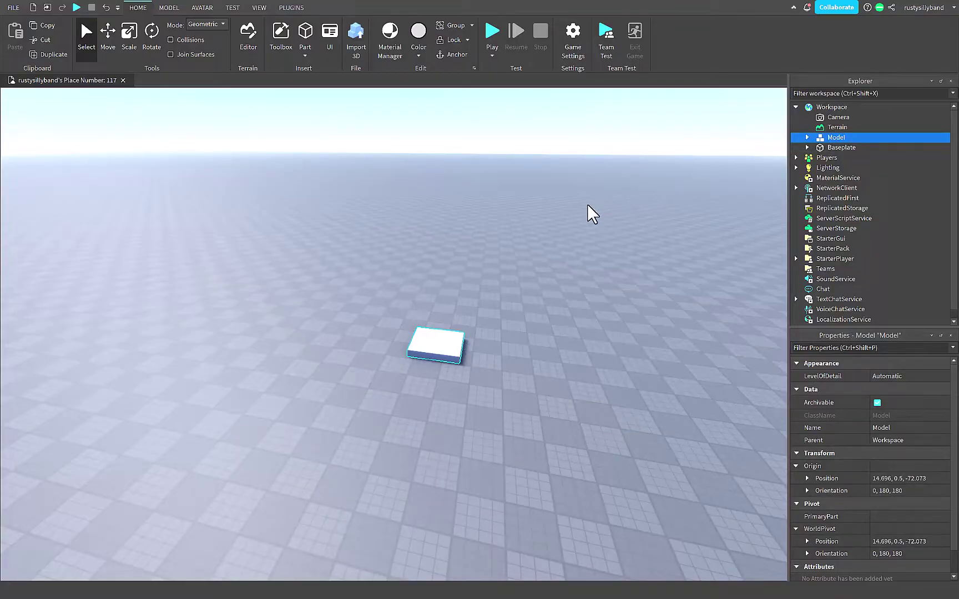
key("ctrl+u")
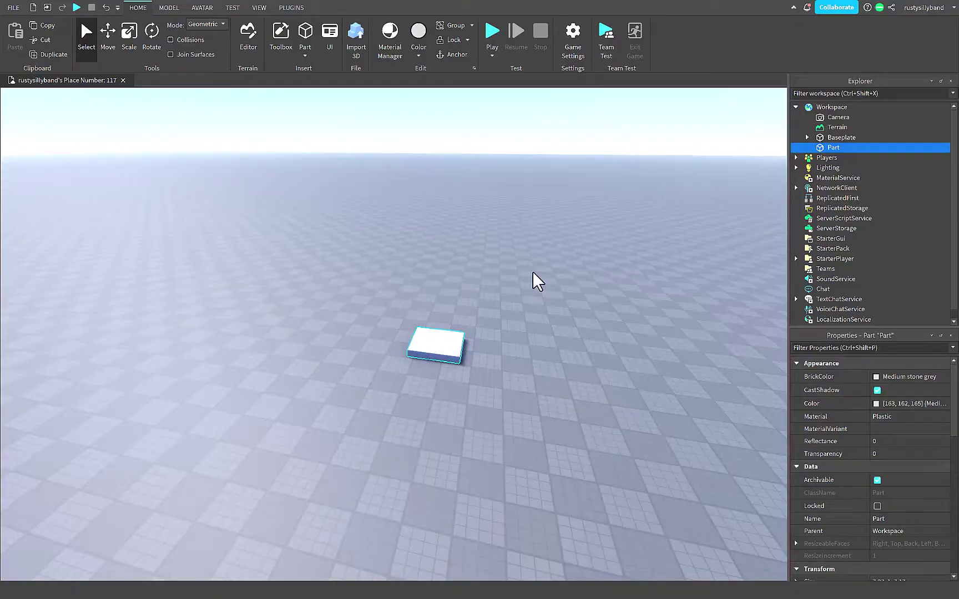
- Group the slab as a model again, then undo, redo and undo that grouping
key("ctrl+g")
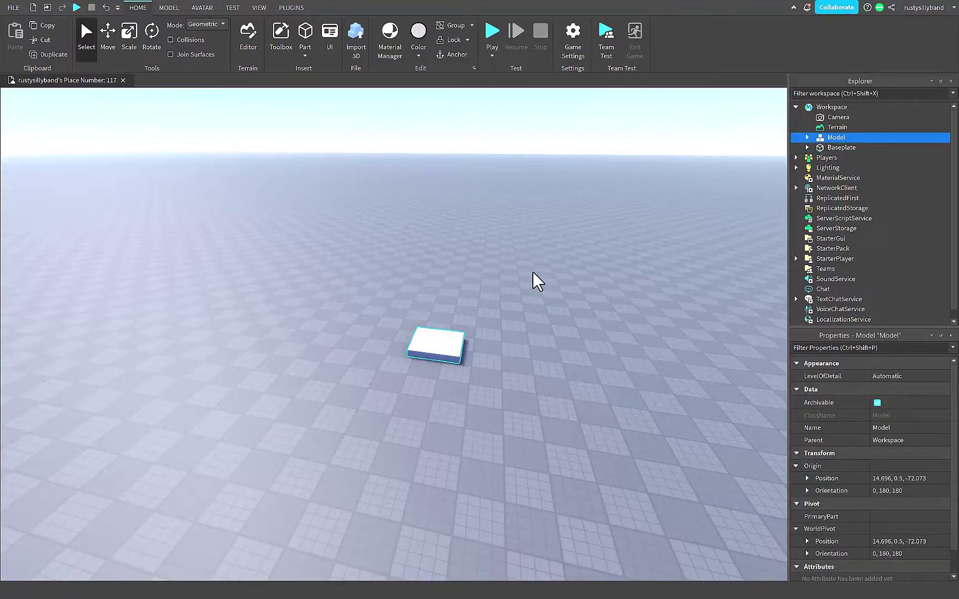
key("ctrl+z")
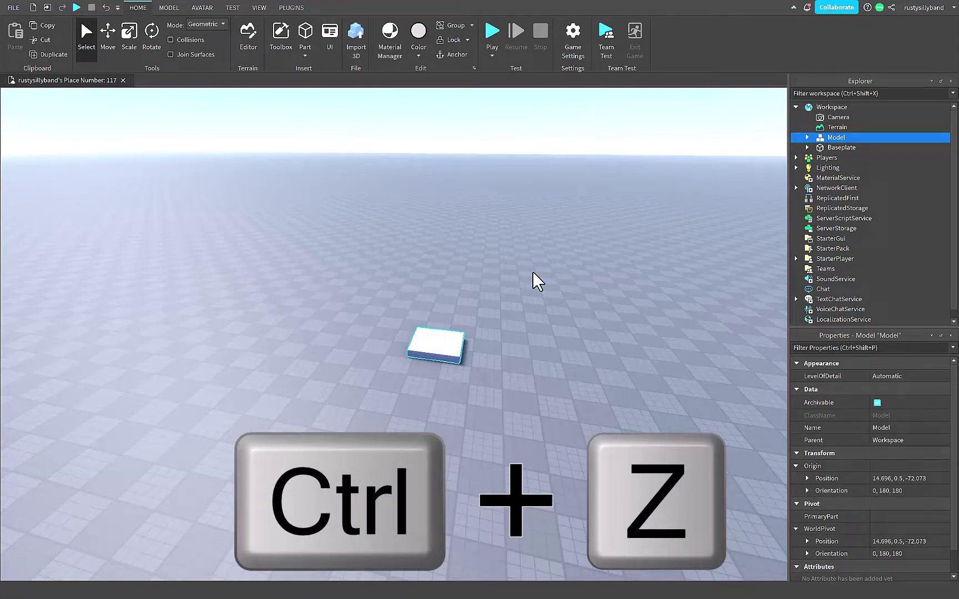
key("ctrl+z")
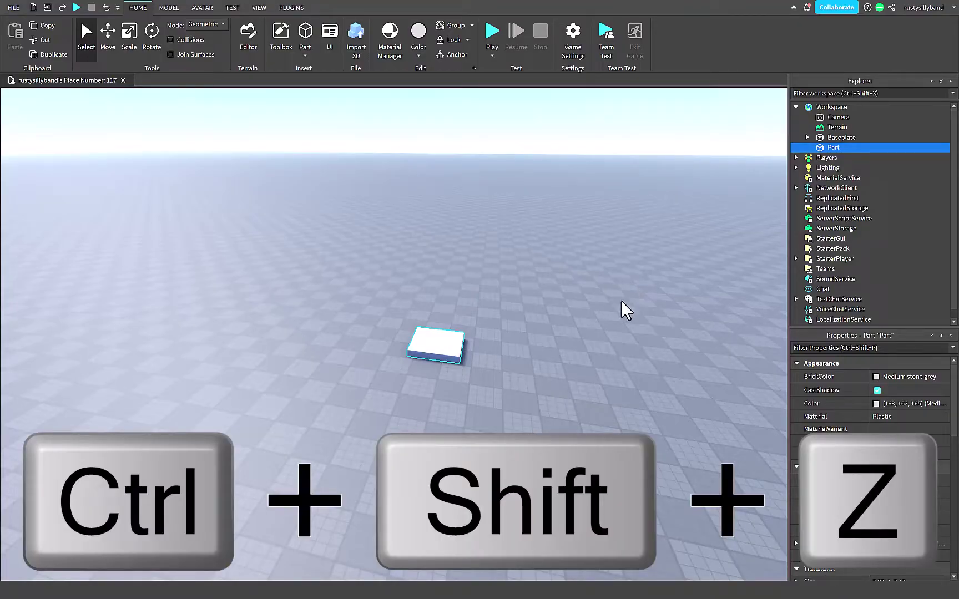
key("ctrl+shift+z")
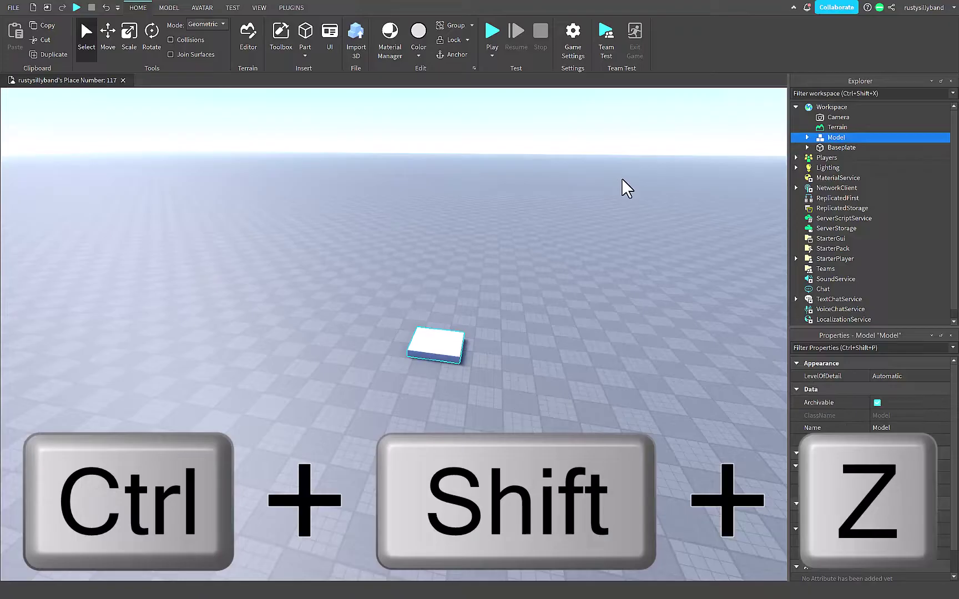
key("ctrl+z")
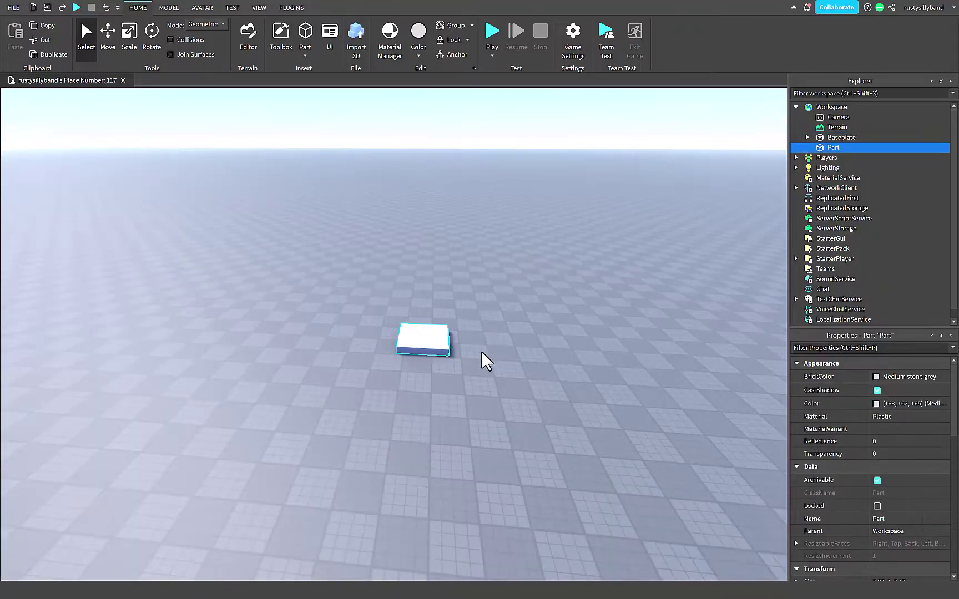
- Copy the slab to the clipboard and clear the selection
scroll(479, 352, "down", 1)
key("w")
key("d")
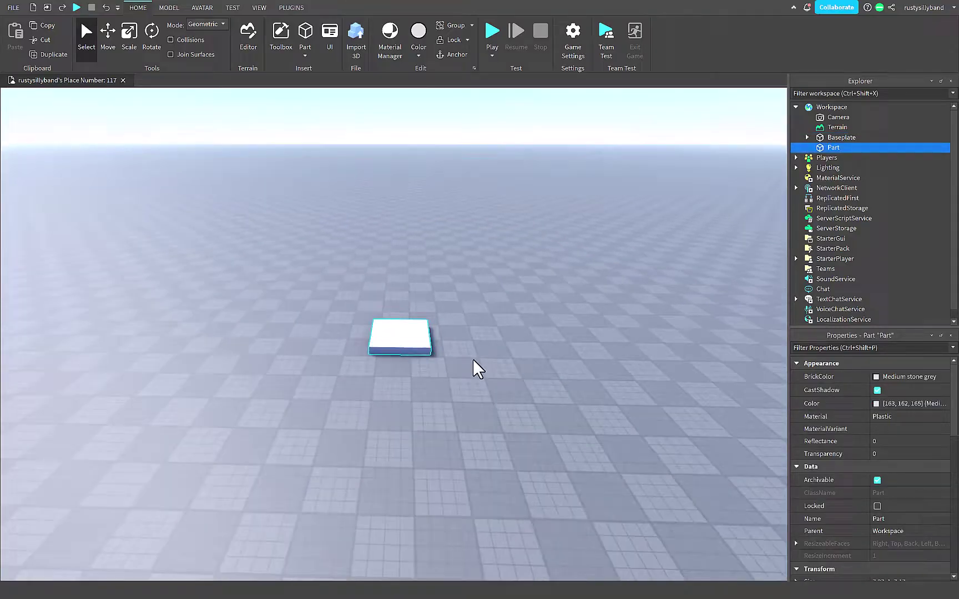
right_click_drag(462, 353, 463, 354)
scroll(548, 345, "down", 2)
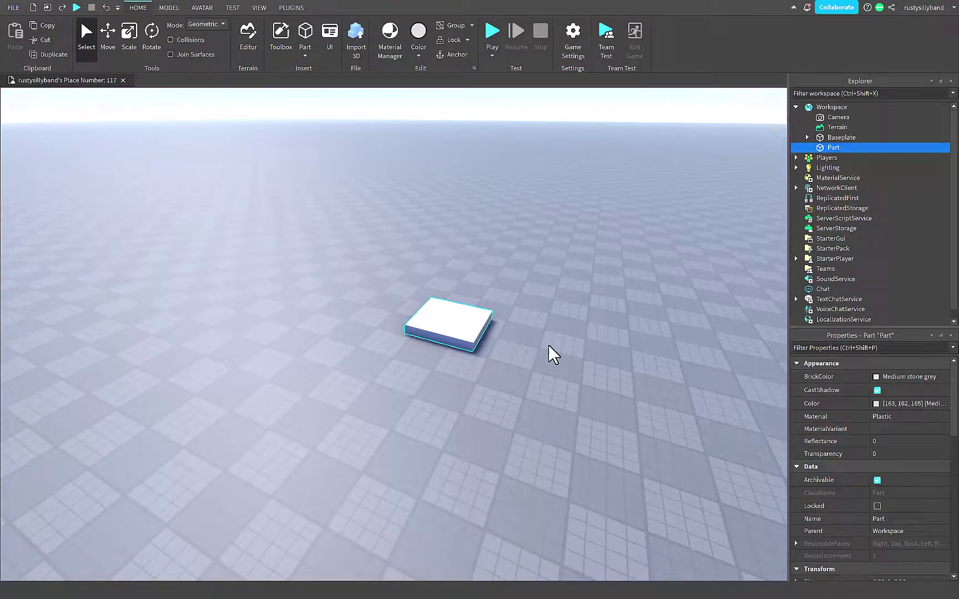
key("ctrl+c")
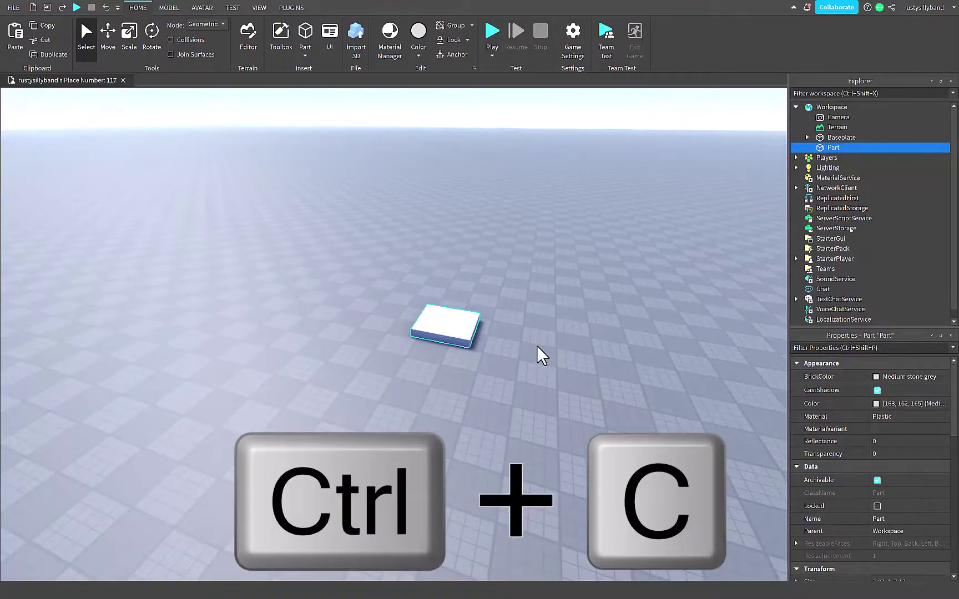
right_click_drag(309, 272, 304, 270)
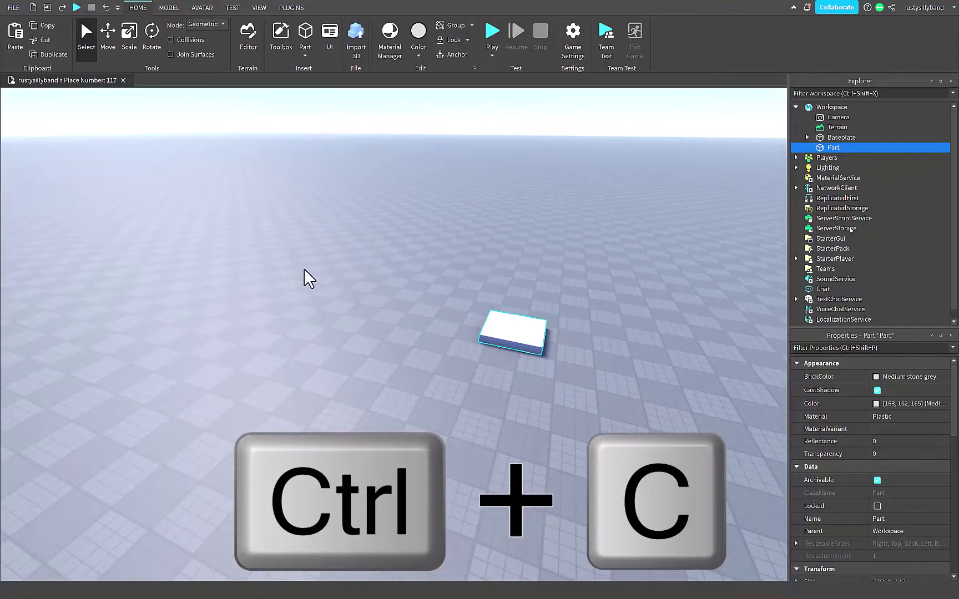
left_click(294, 261)
- Paste a copy of the slab onto the baseplate beside the original and delete that copy
right_click(234, 235)
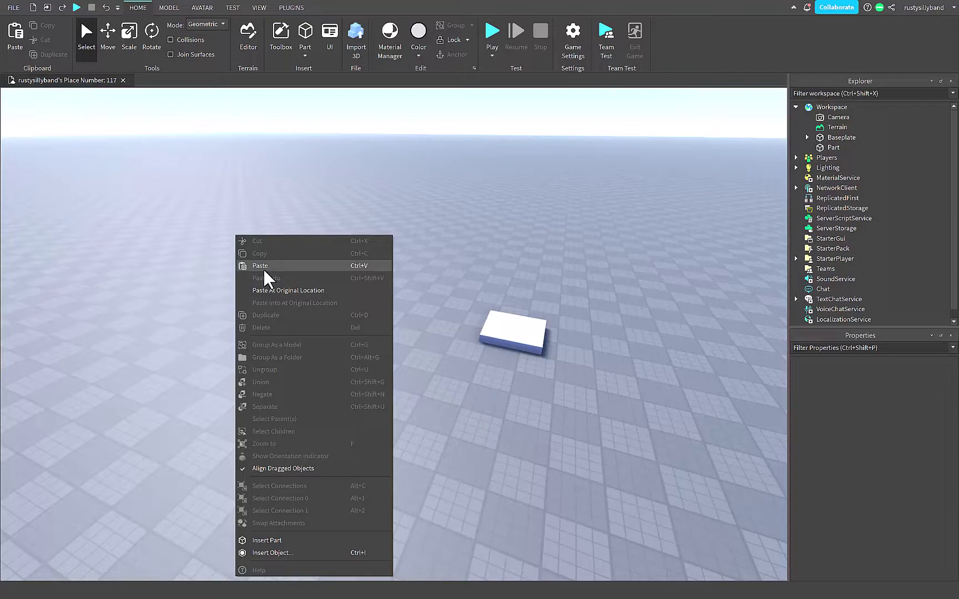
left_click(467, 319)
right_click(325, 296)
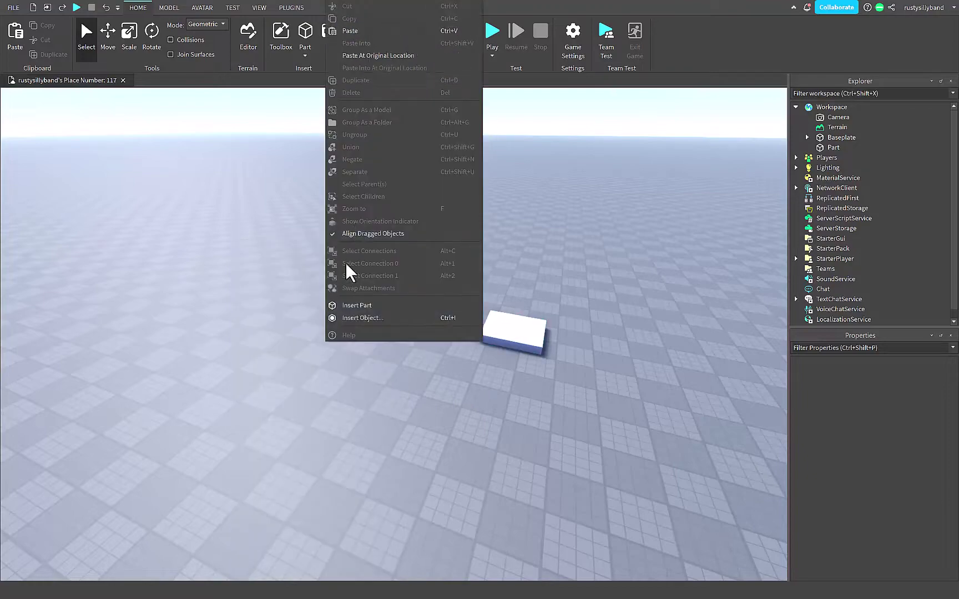
left_click(360, 32)
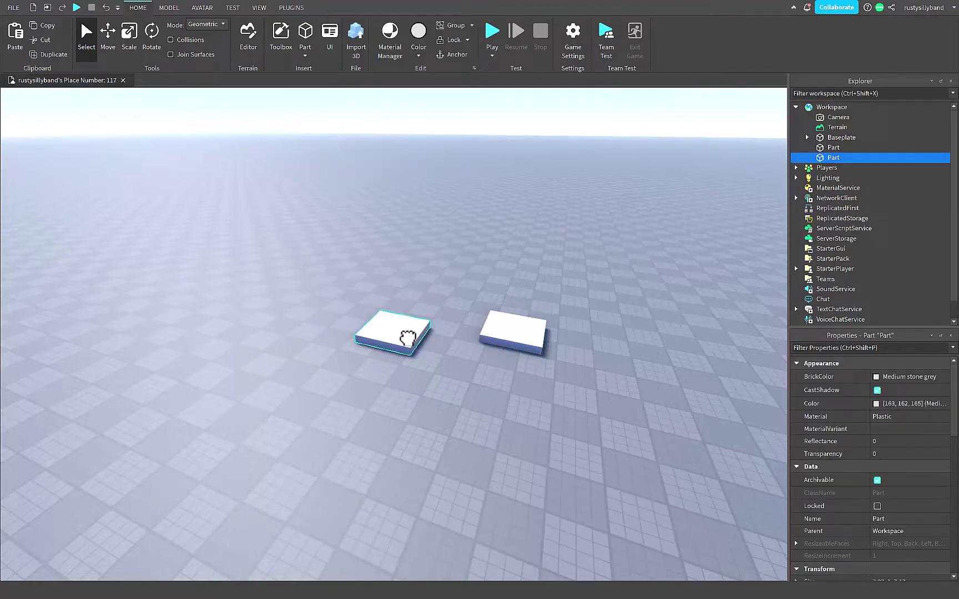
key("Delete")
- Select the original slab and paste copies on top of it repeatedly to build a tall tower
left_click(516, 335)
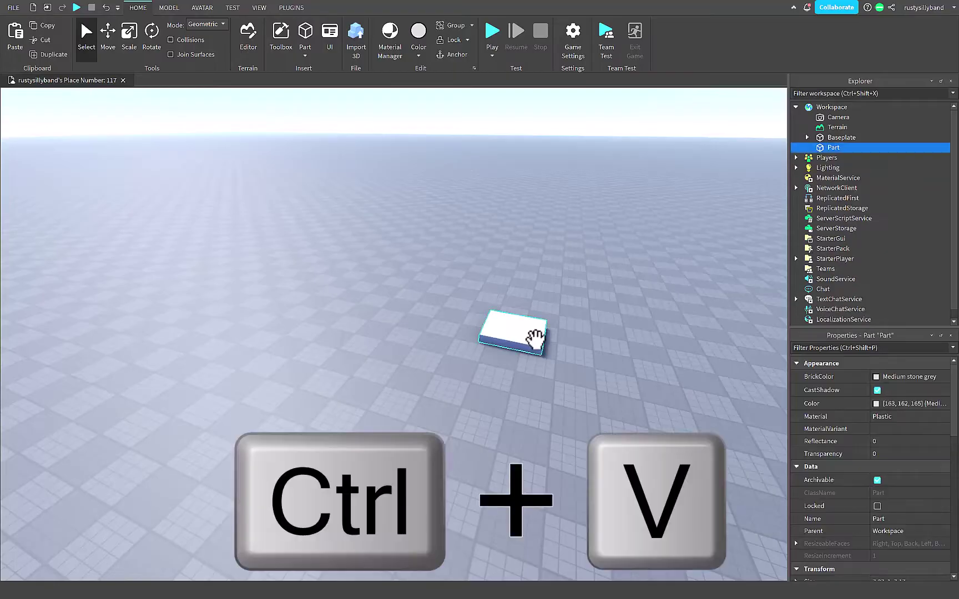
key("ctrl+v")
scroll(533, 399, "down", 2)
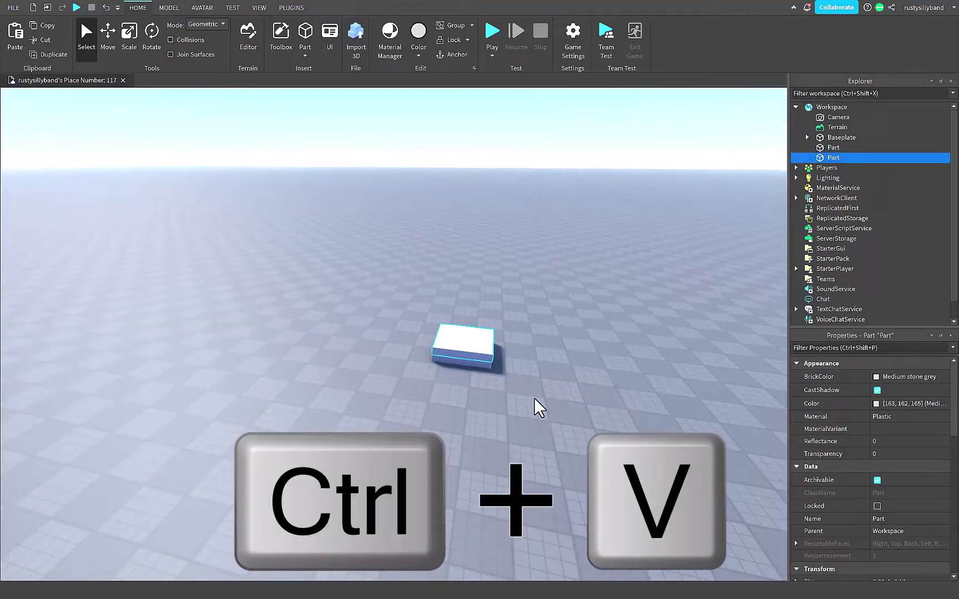
key("ctrl+v")
key("ctrl+v")
key("ctrl+v")
key("ctrl+v")
key("ctrl+v")
key("ctrl+v")
key("ctrl+v")
key("ctrl+v")
key("ctrl+v")
key("ctrl+v")
key("ctrl+v")
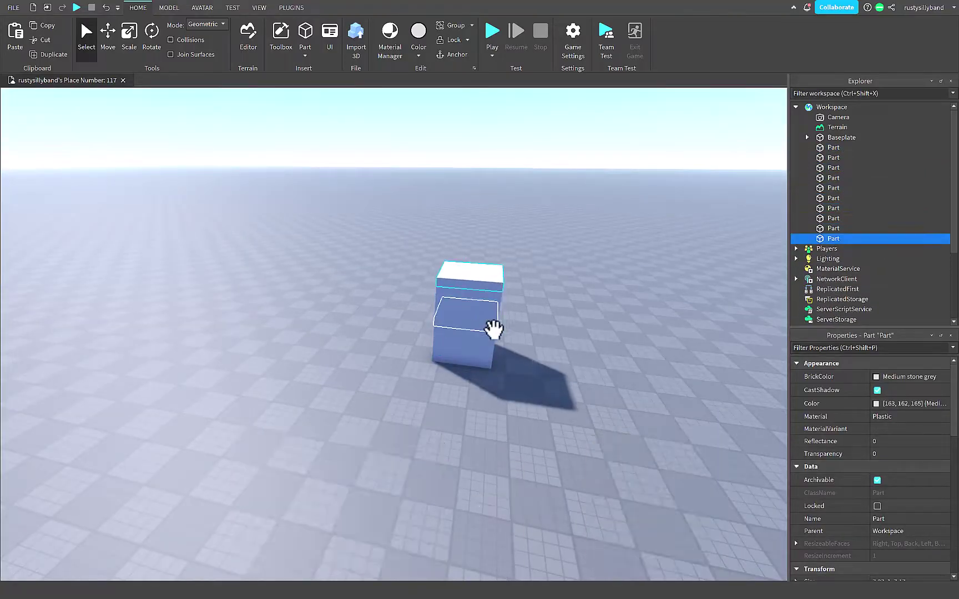
key("ctrl+v")
key("ctrl+v")
key("ctrl+v")
key("ctrl+v")
key("ctrl+v")
key("ctrl+v")
key("ctrl+v")
key("ctrl+v")
key("ctrl+v")
key("ctrl+v")
key("ctrl+v")
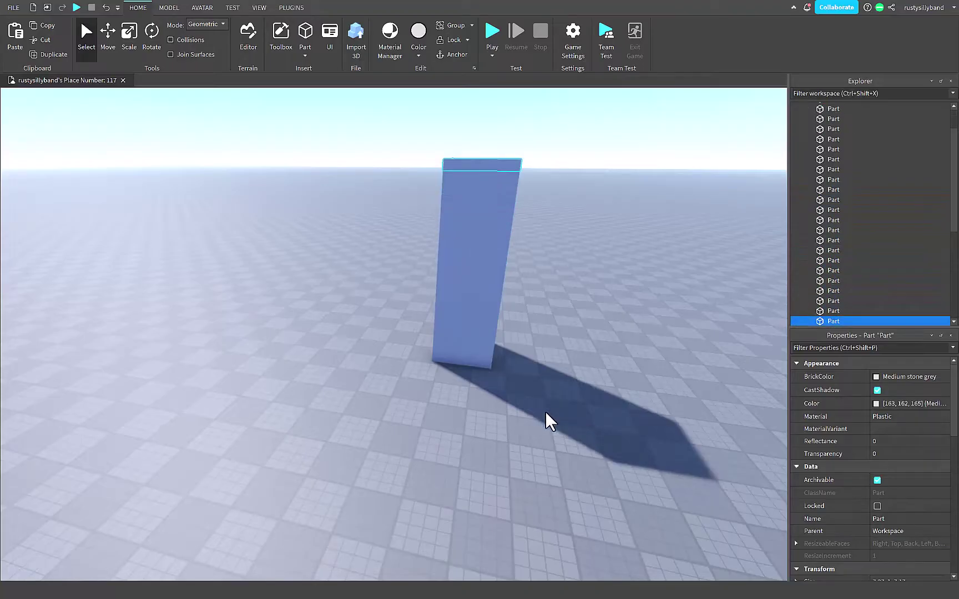
- Delete the topmost slab of the tower, then select all remaining parts and delete them
left_click(545, 410)
right_click_drag(545, 411, 547, 378)
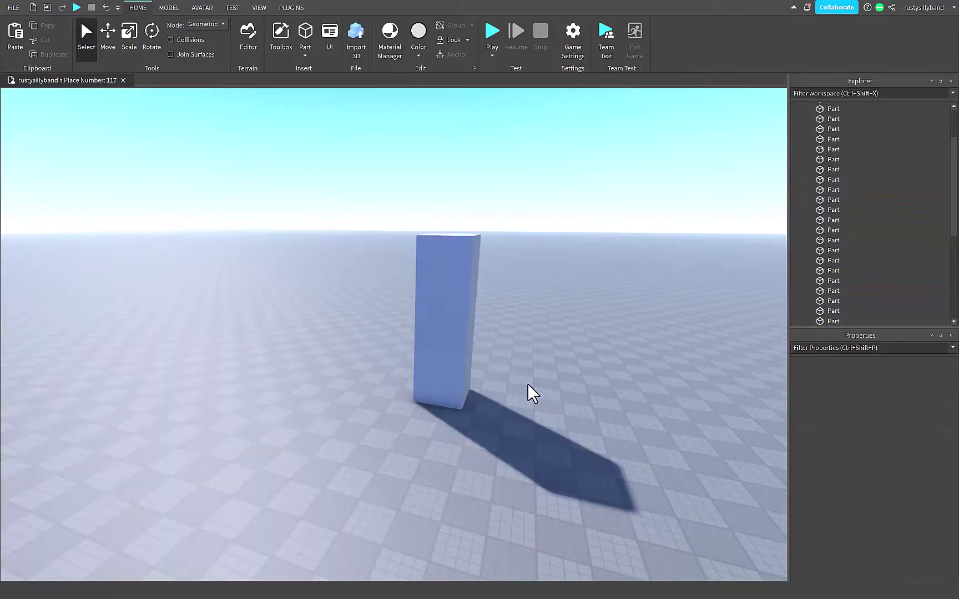
left_click(477, 239)
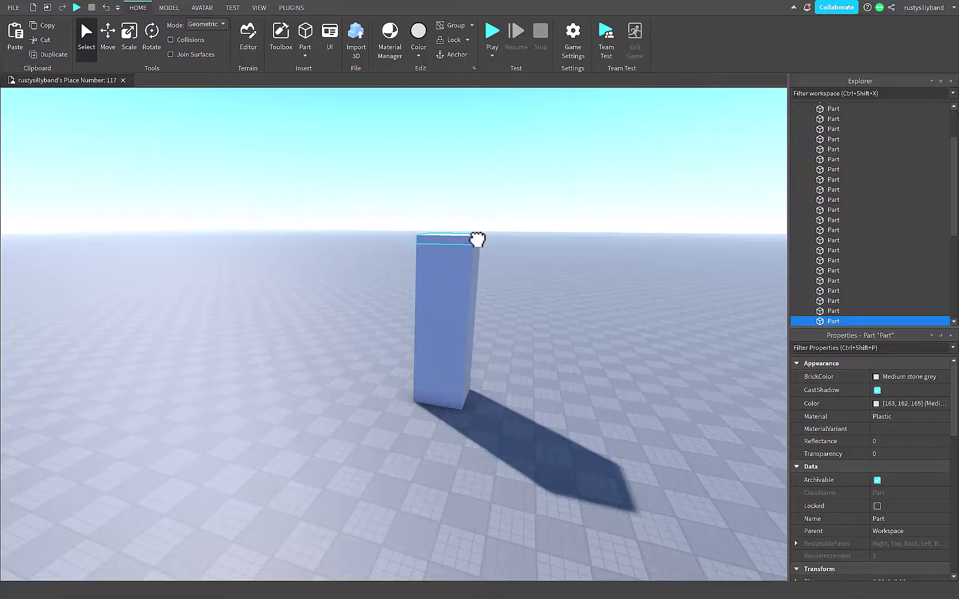
key("Delete")
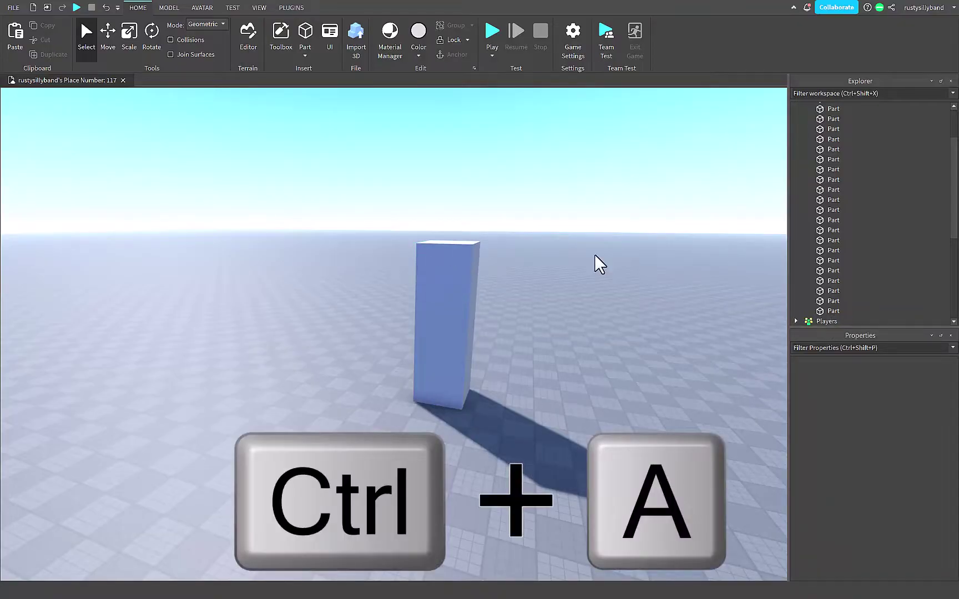
key("ctrl+a")
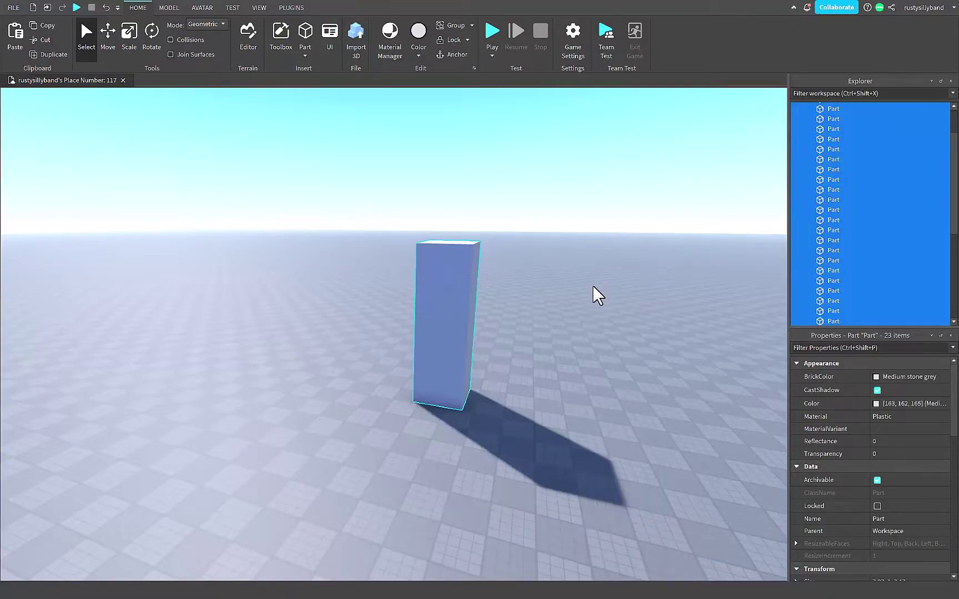
key("Delete")
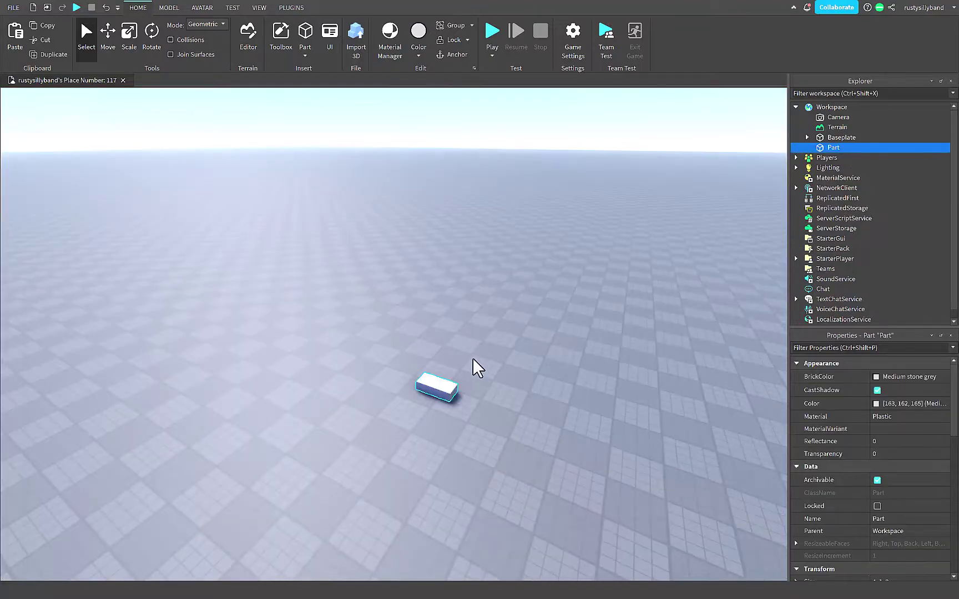
- Scale the small part symmetrically along both horizontal axes into a wide, flat slab
right_click_drag(480, 365, 469, 371)
key("d")
key("ctrl+3")
left_click_drag(422, 334, 457, 317, "ctrl")
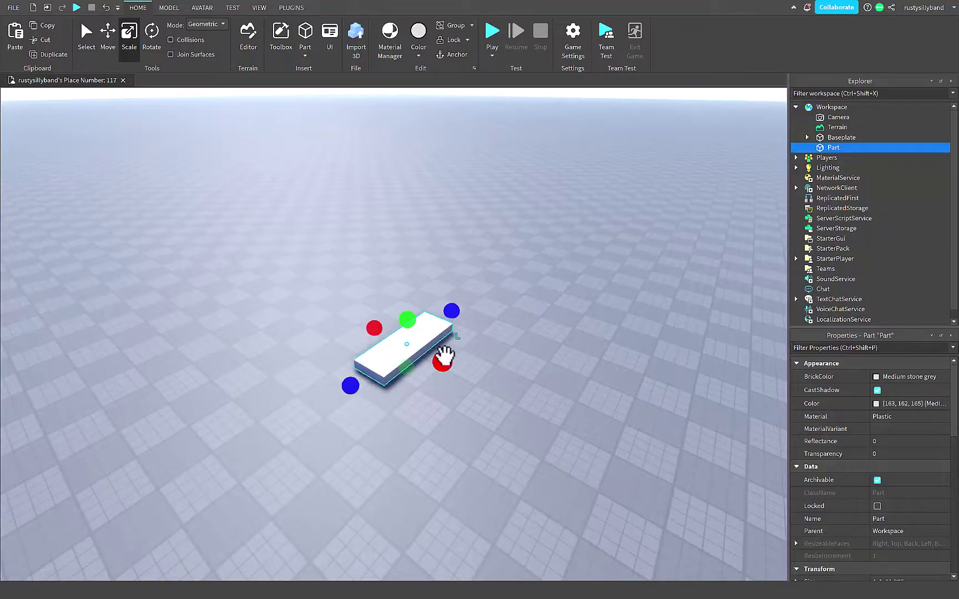
left_click_drag(445, 359, 479, 384, "ctrl")
left_click(484, 400)
- Move the slab straight up so it floats above the baseplate, and deselect it
left_click(393, 341)
key("ctrl+2")
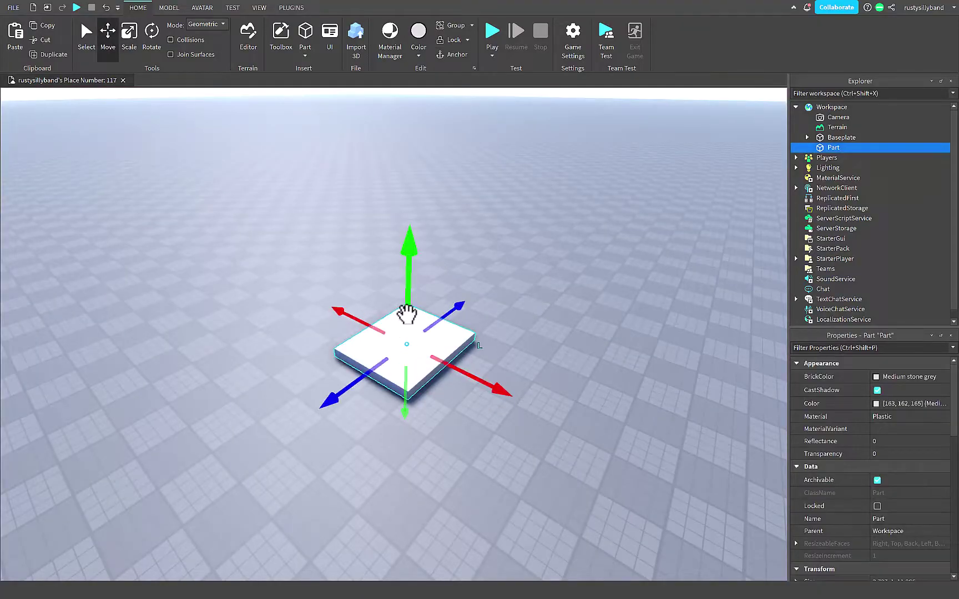
left_click_drag(407, 317, 530, 227)
left_click(529, 214)
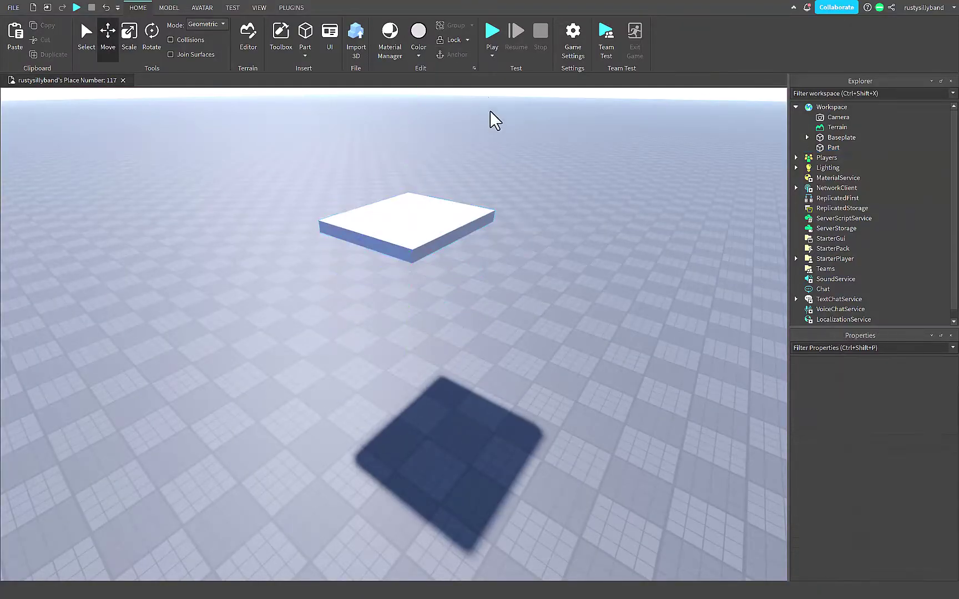
- Test the unanchored floating slab with the Run simulation and stop the simulation
left_click(489, 57)
left_click(506, 93)
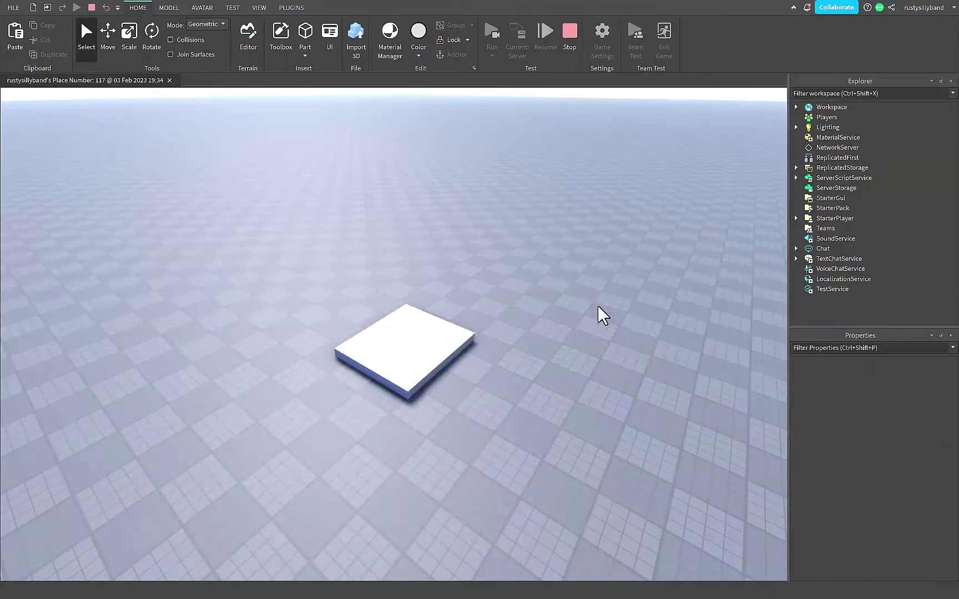
left_click(565, 52)
- Anchor the floating slab and lower it onto the baseplate
left_click(418, 216)
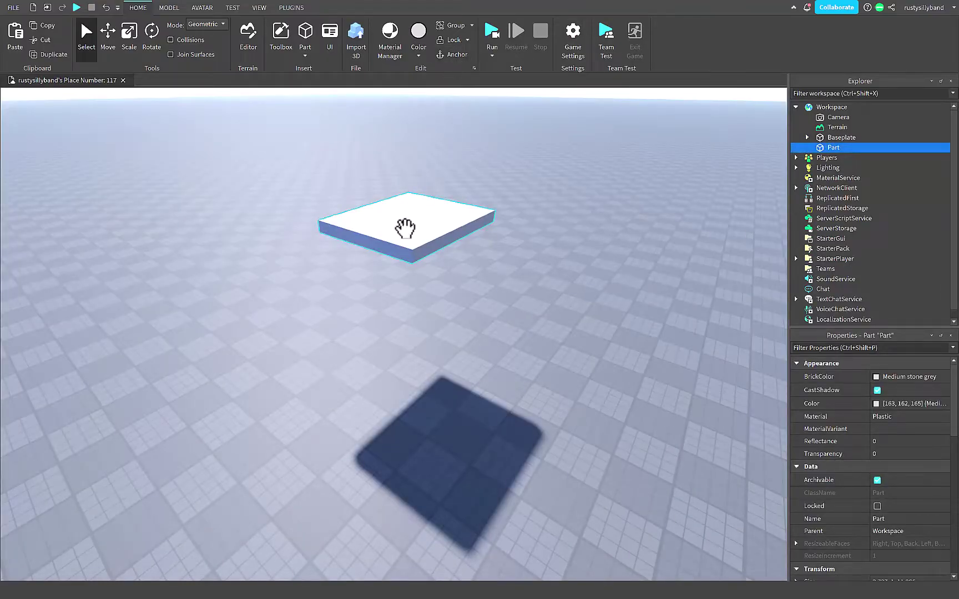
key("alt+a")
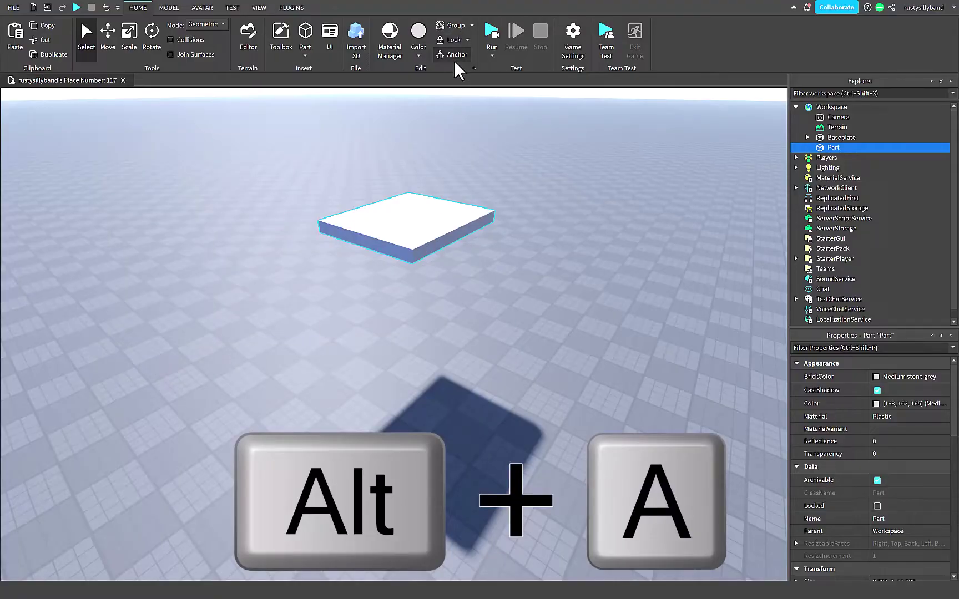
left_click_drag(478, 222, 456, 364)
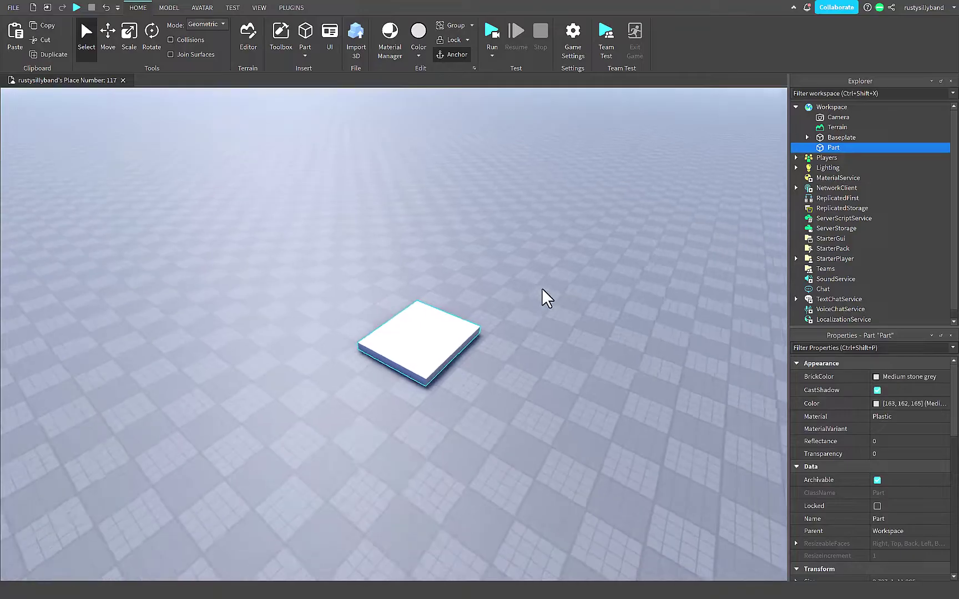
key("w")
key("a")
key("d")
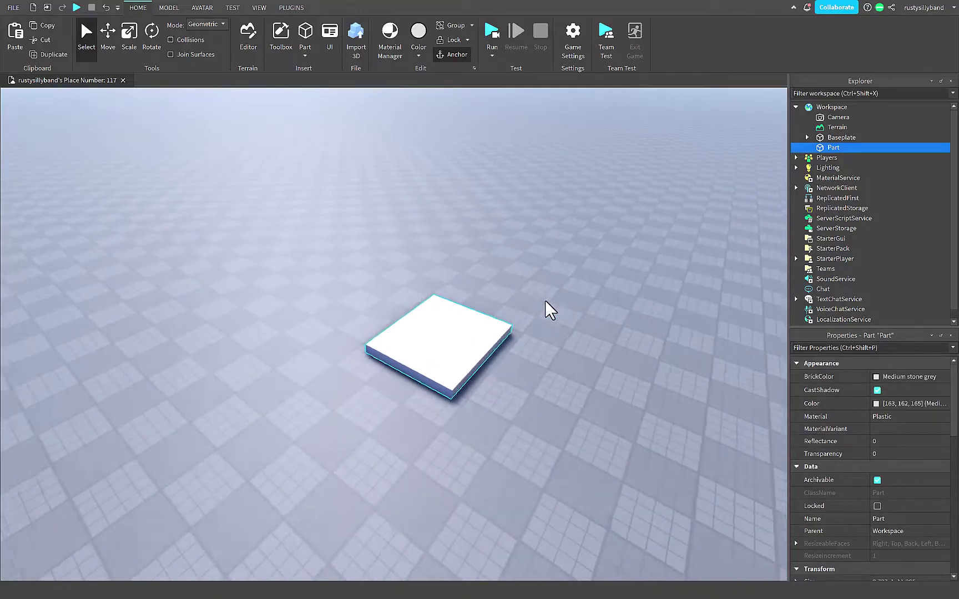
key("a")
key("d")
key("w")
key("s")
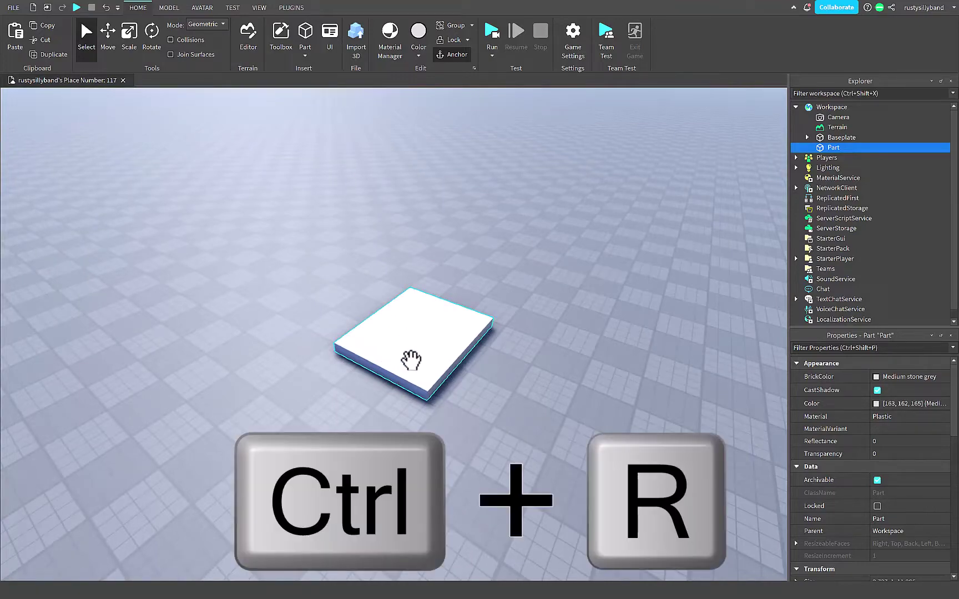
- Rotate the anchored slab repeatedly about its vertical axis in 90-degree turns, keeping it flat on the baseplate
key("ctrl+r")
key("ctrl+r")
key("ctrl+r")
key("ctrl+r")
key("ctrl+r")
key("ctrl+r")
key("ctrl+r")
key("ctrl+r")
key("ctrl+r")
key("ctrl+r")
key("ctrl+r")
key("ctrl+r")
key("ctrl+r")
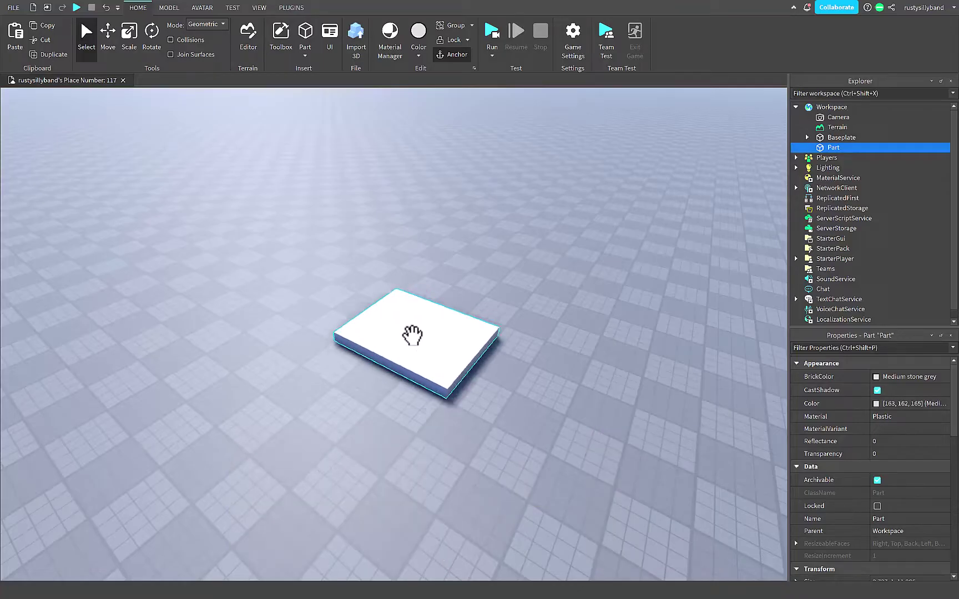
key("ctrl+r")
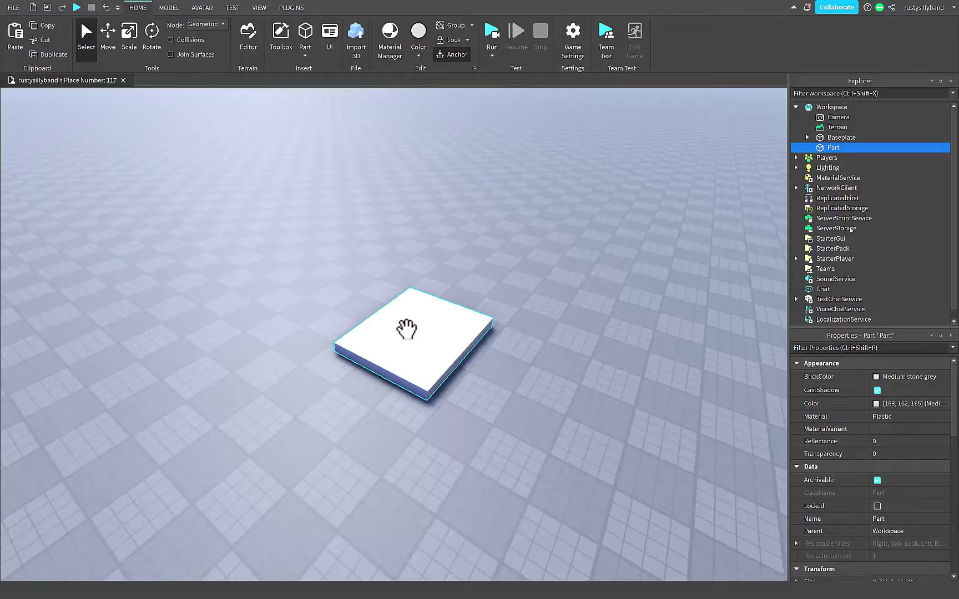
- Tilt the slab in 90-degree increments so it stands upright on its edge
key("ctrl+t")
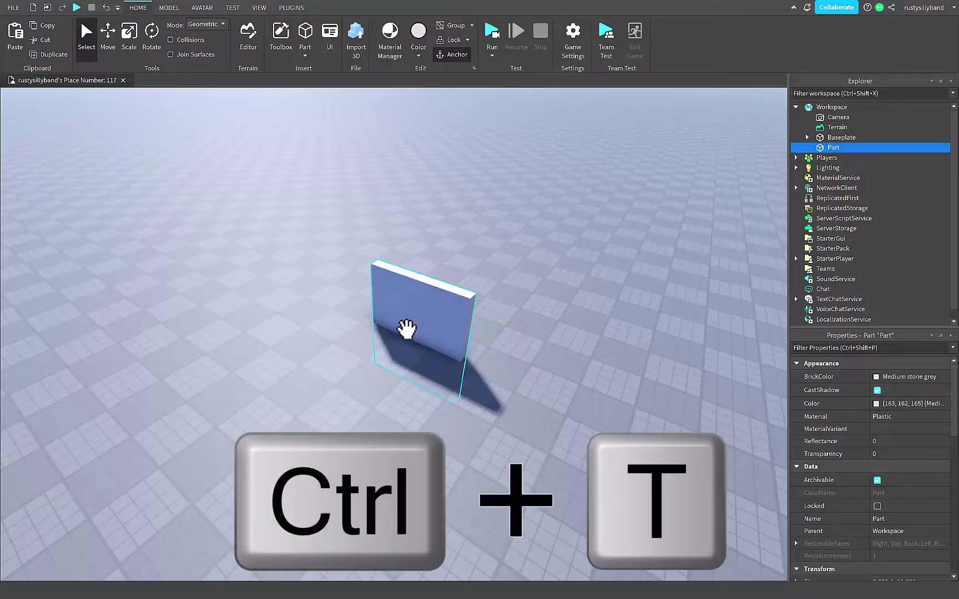
key("ctrl+t")
key("ctrl+t")
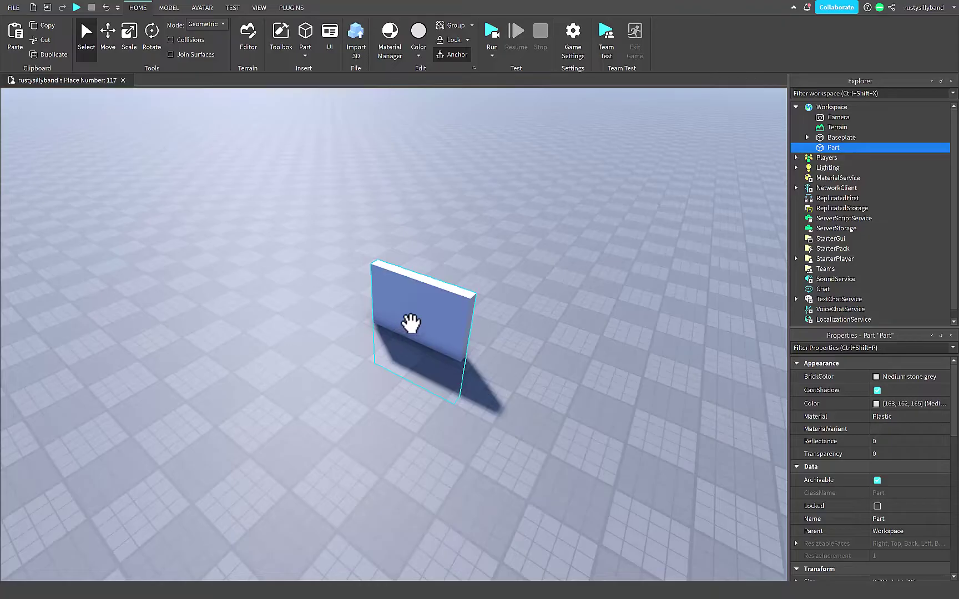
- Alternate 90-degree rotations and tilts of the slab until it lies flat on the baseplate again
key("ctrl+r")
key("ctrl+t")
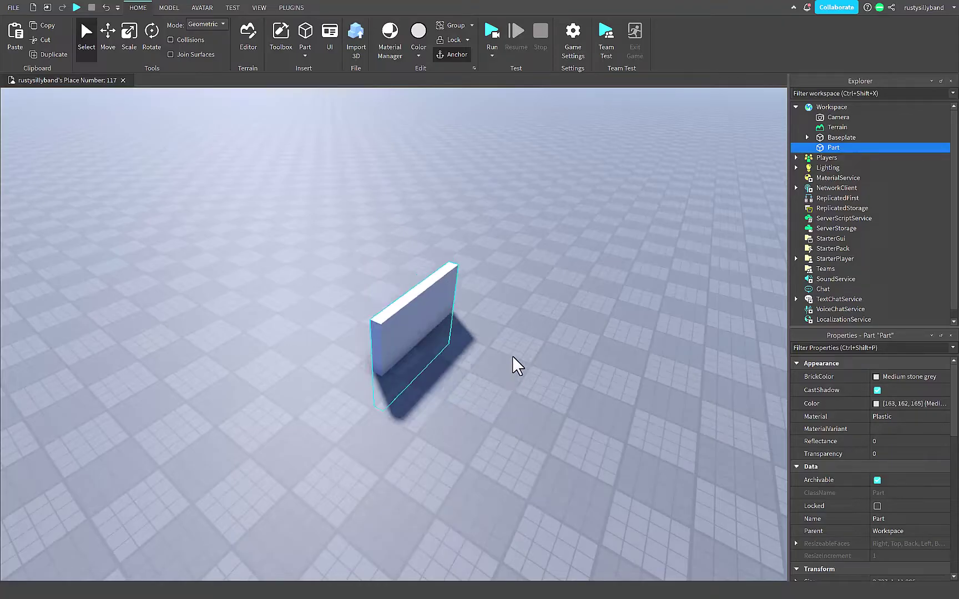
key("ctrl+r")
key("ctrl+t")
key("ctrl+r")
key("ctrl+t")
key("ctrl+t")
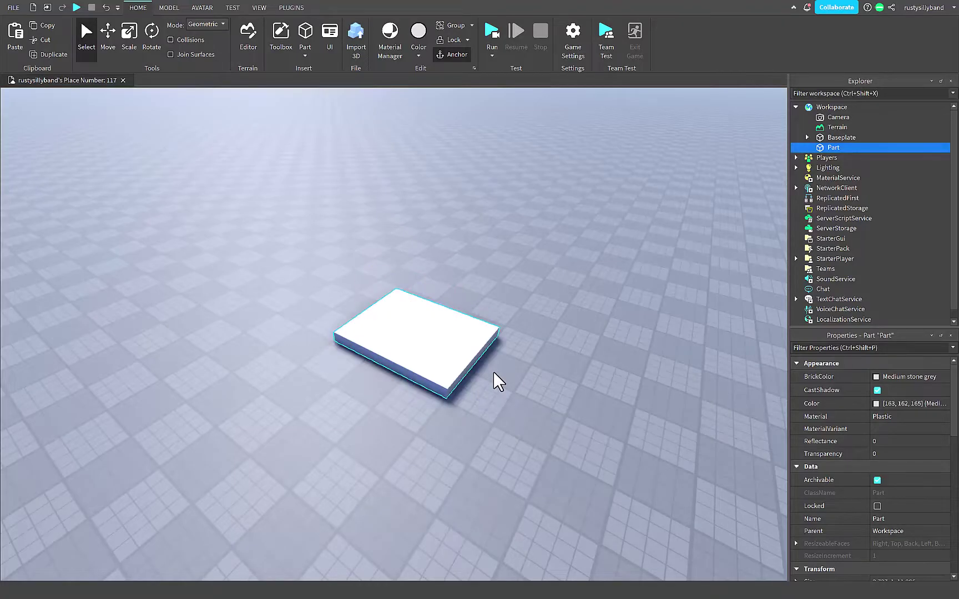
key("ctrl+t")
key("ctrl+r")
key("ctrl+t")
key("ctrl+t")
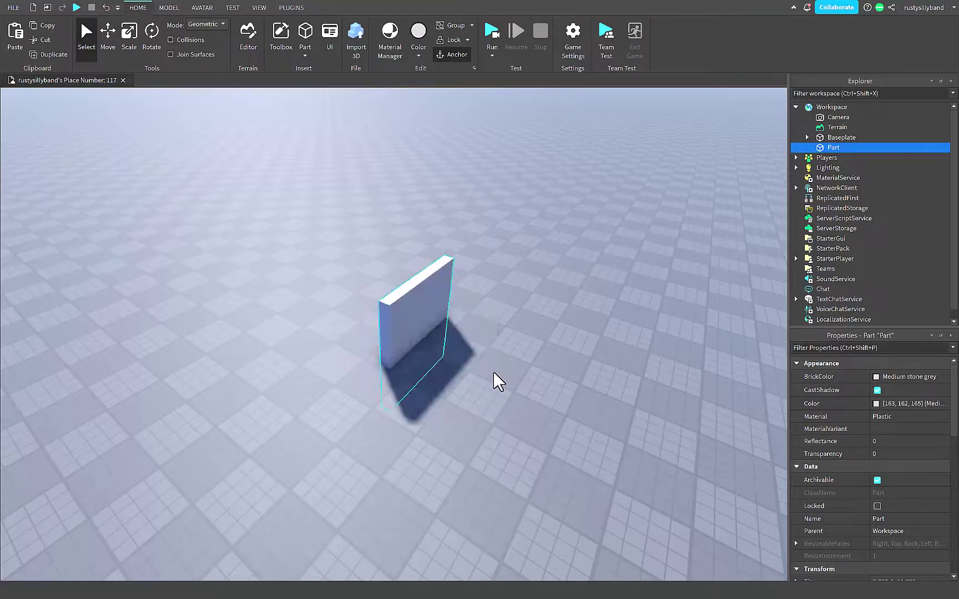
key("ctrl+r")
key("ctrl+t")
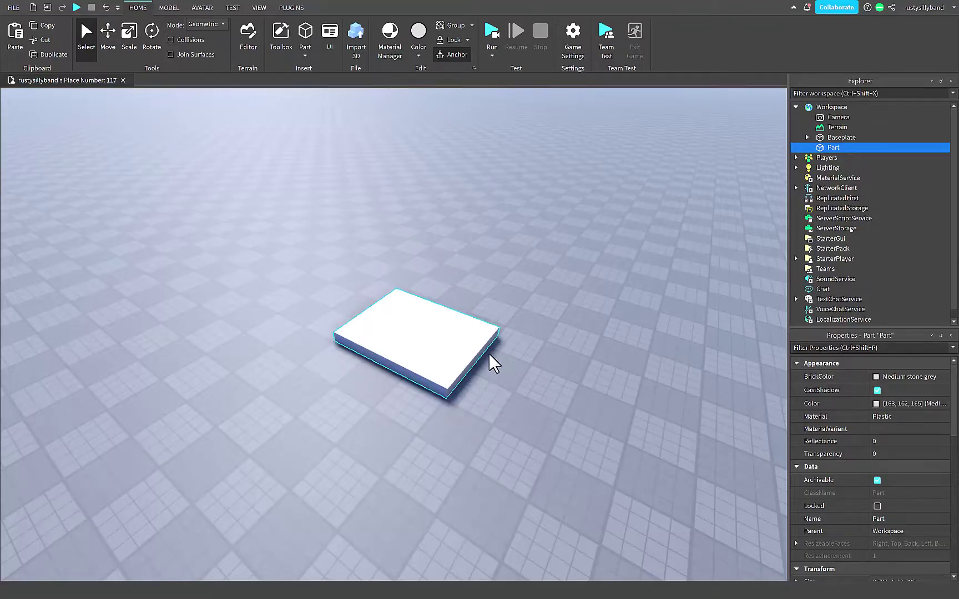
- Duplicate the slab in place and clear the selection
right_click_drag(489, 353, 508, 329)
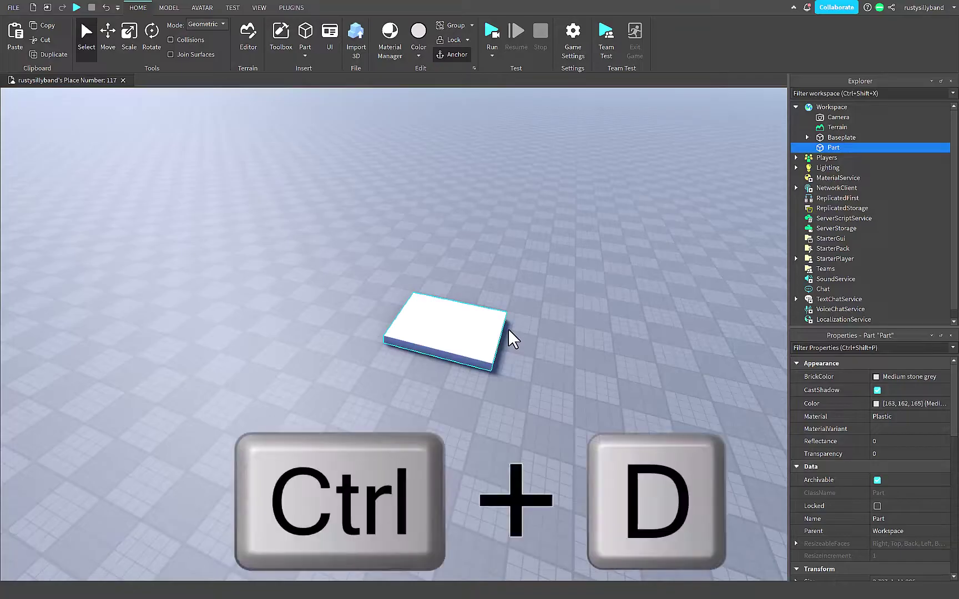
key("ctrl+d")
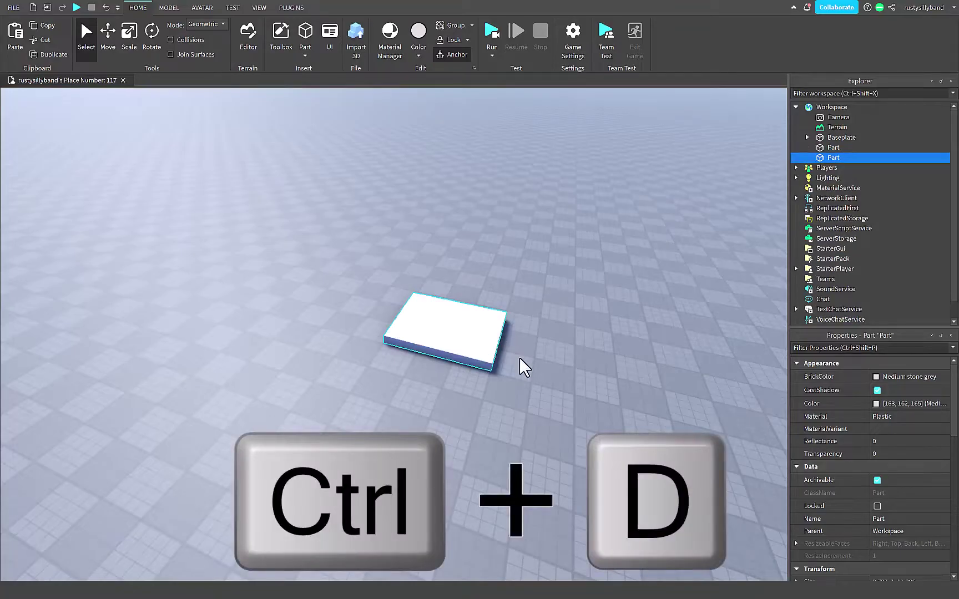
left_click(519, 357)
- Move one of the two overlapping slabs along its red axis so they lie side by side, and deselect it
scroll(516, 367, "up", 1)
left_click(457, 326)
right_click_drag(456, 326, 474, 330)
scroll(474, 329, "up", 2)
key("ctrl+2")
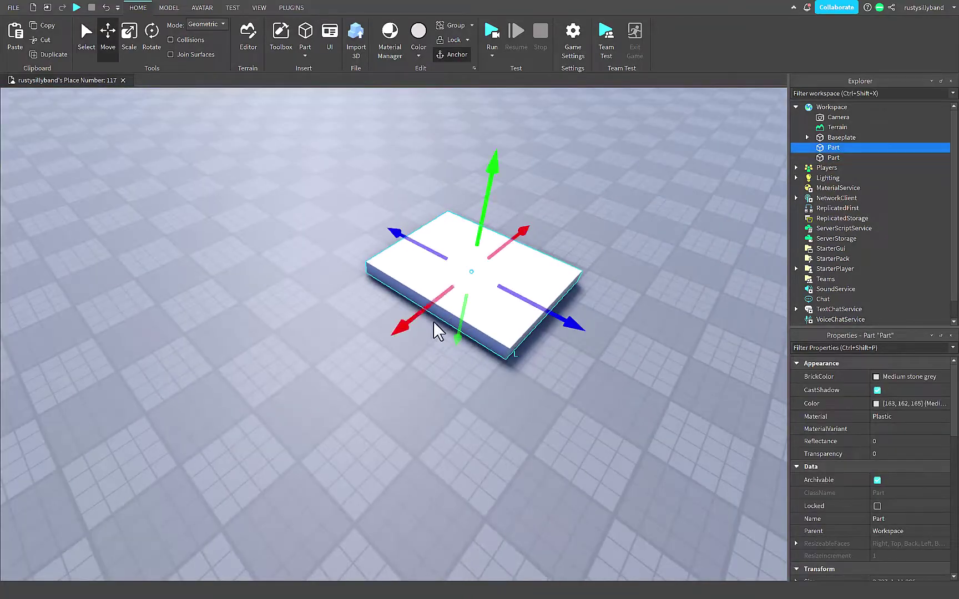
left_click(362, 338)
left_click(422, 312)
left_click_drag(419, 312, 306, 376)
left_click(536, 373)
right_click_drag(537, 373, 535, 369)
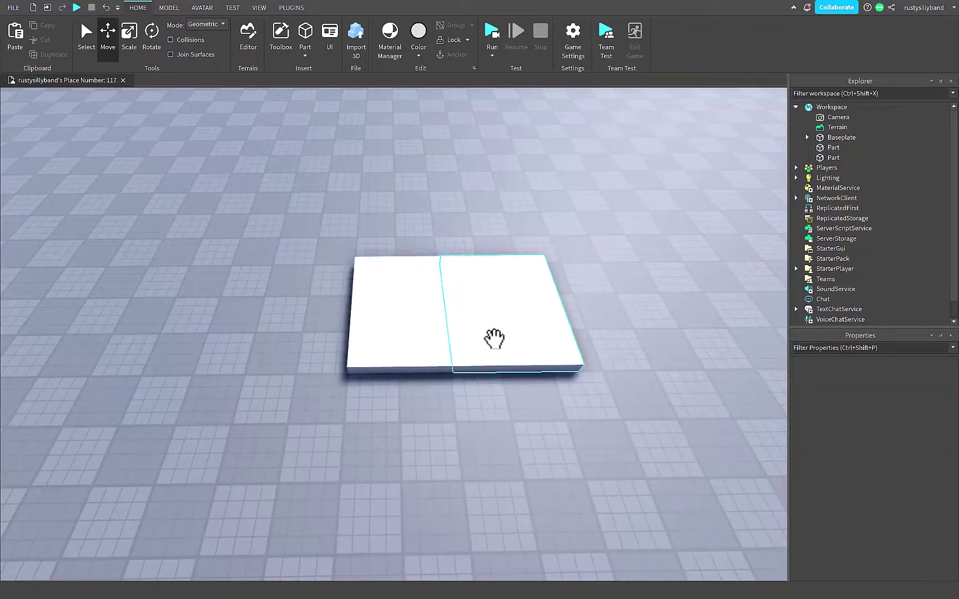
- Select both slabs and combine them into a single union
left_click(494, 338)
left_click(415, 352, "ctrl")
left_click(520, 434)
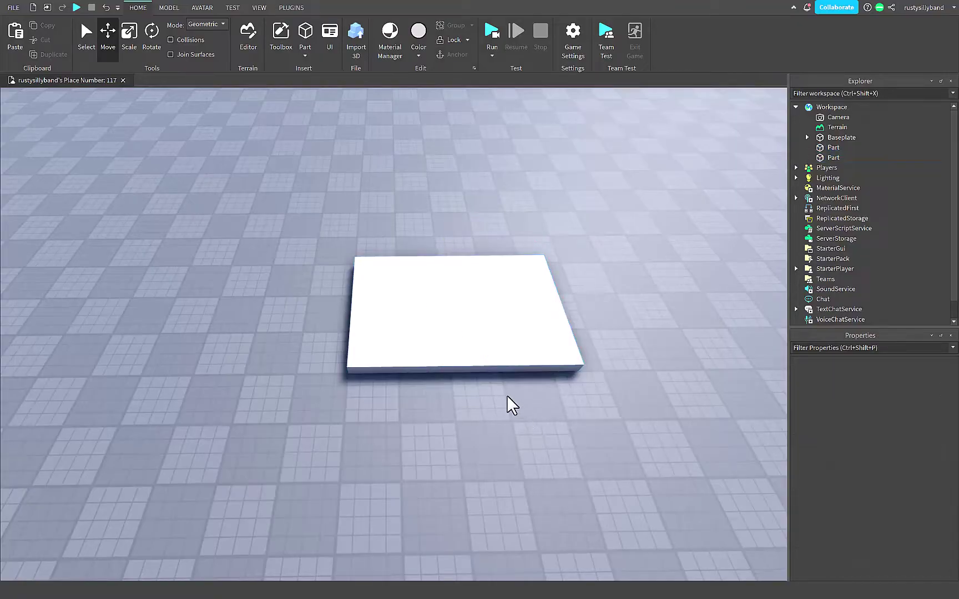
key("ctrl+a")
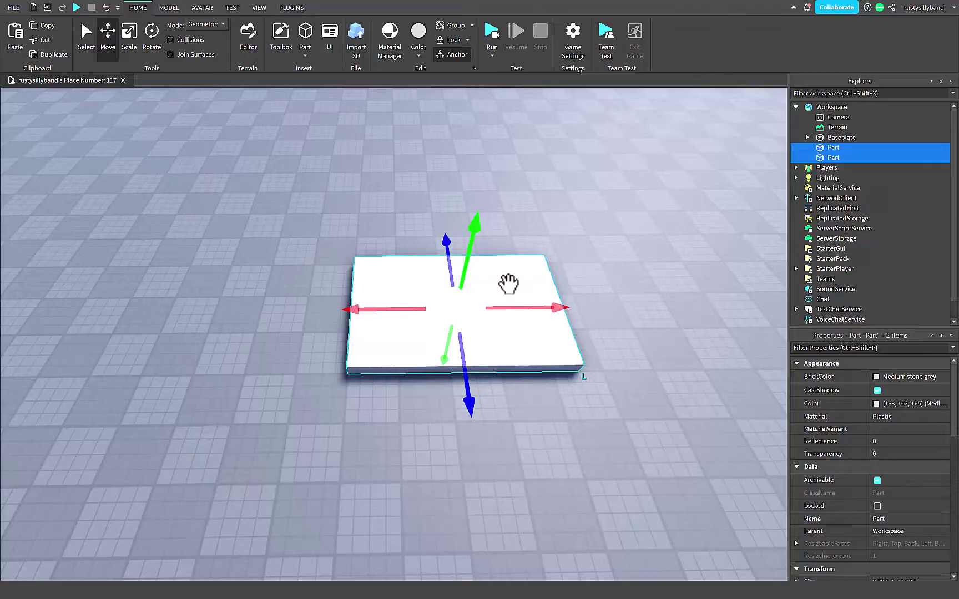
key("ctrl+shift+g")
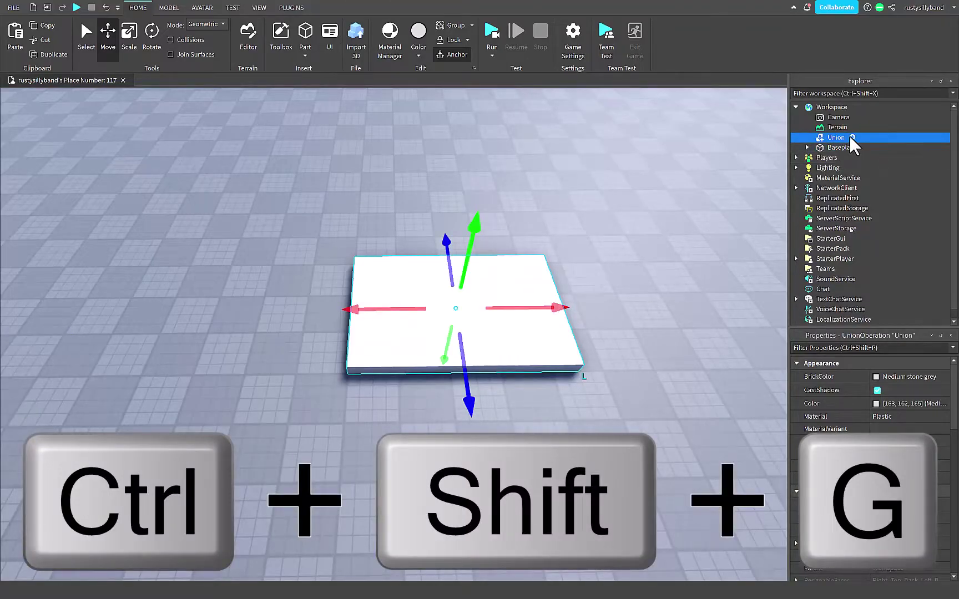
- Negate the union and undo the negation
mouse_move(471, 244)
left_mouse_down()
mouse_move(480, 222)
mouse_move(502, 232)
mouse_move(467, 240)
mouse_move(481, 234)
left_mouse_up()
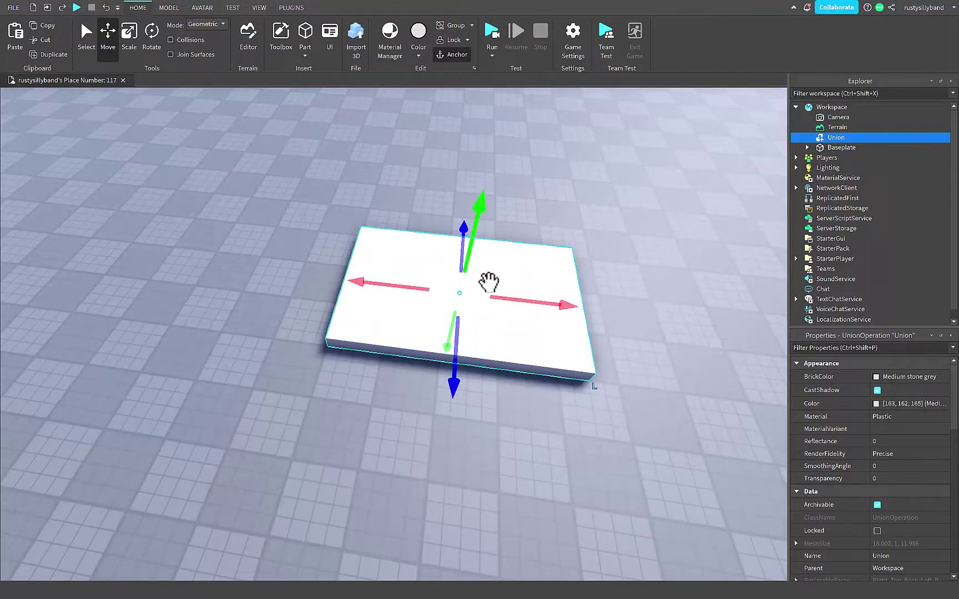
key("ctrl+shift+n")
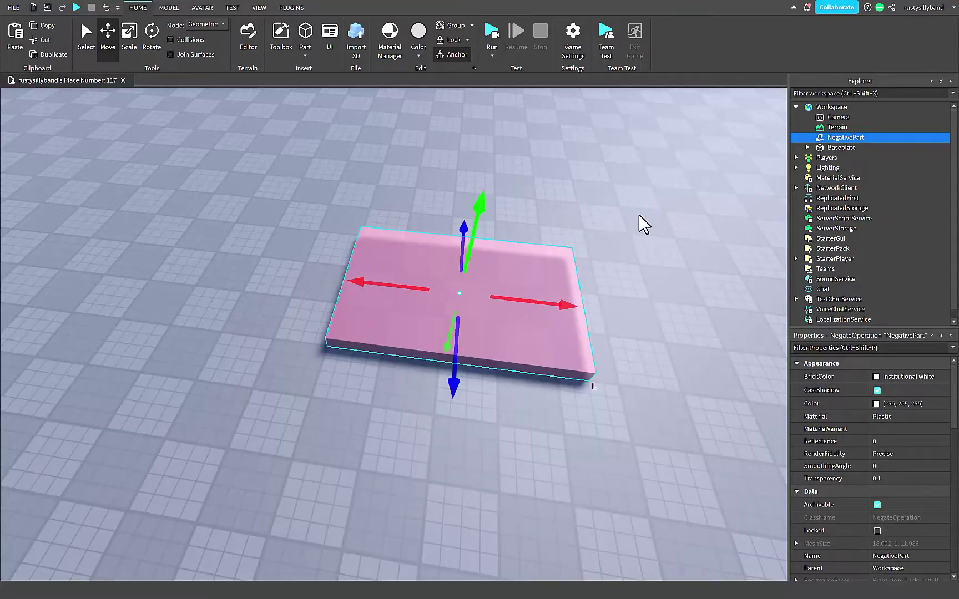
right_click_drag(630, 225, 624, 231)
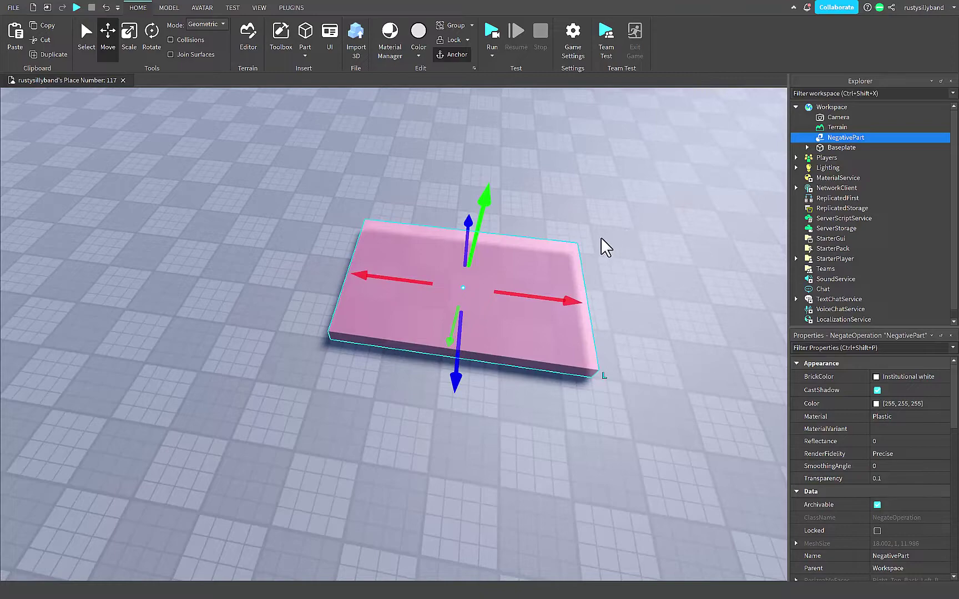
key("ctrl+z")
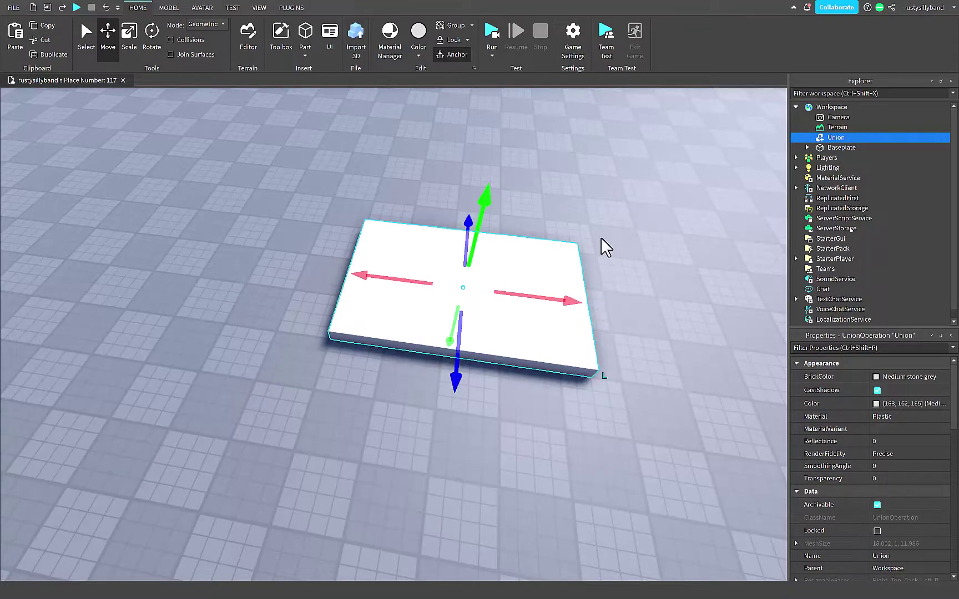
- Separate the union back into its two slabs and move one away to leave a gap between them
key("ctrl+shift+u")
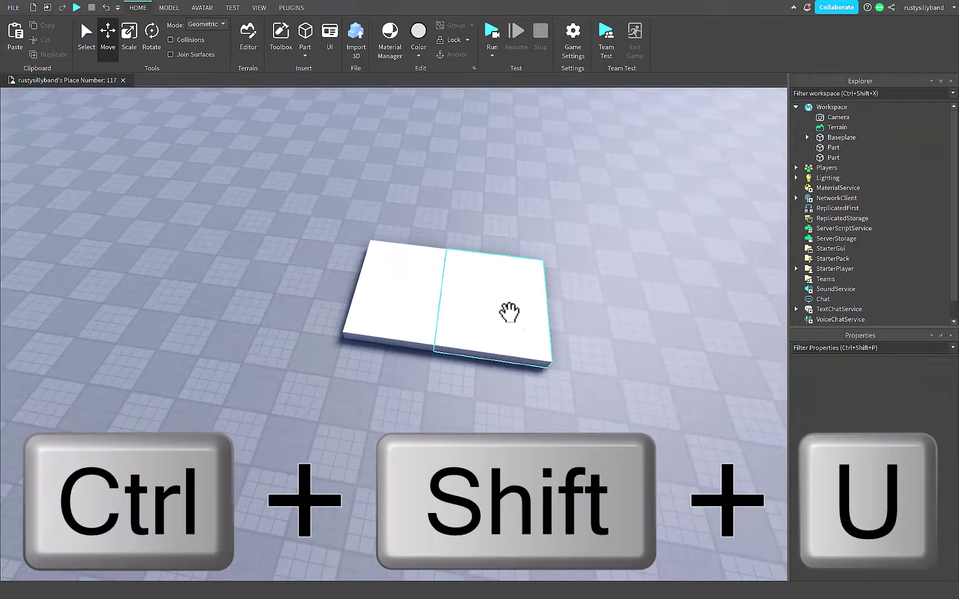
left_click_drag(509, 313, 560, 343)
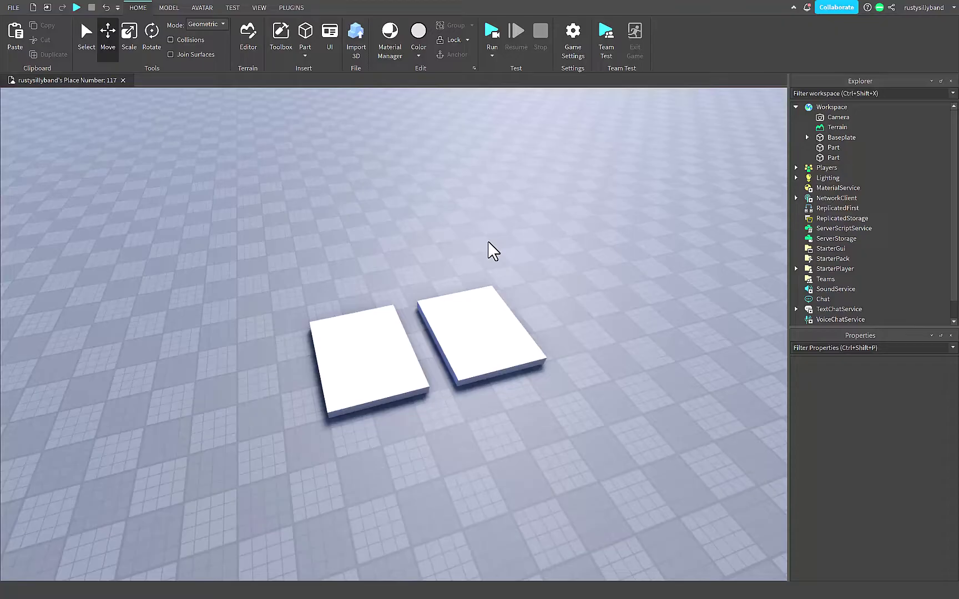
- Hide and reshow the Explorer several times, putting the focus in its workspace filter in between
key("alt+x")
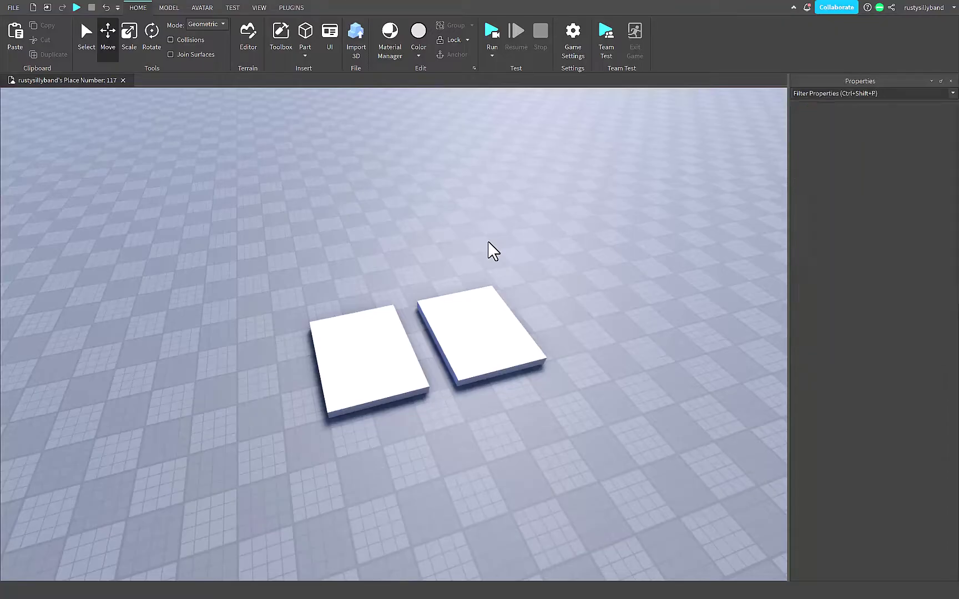
key("alt+x")
key("alt+x")
key("alt+x")
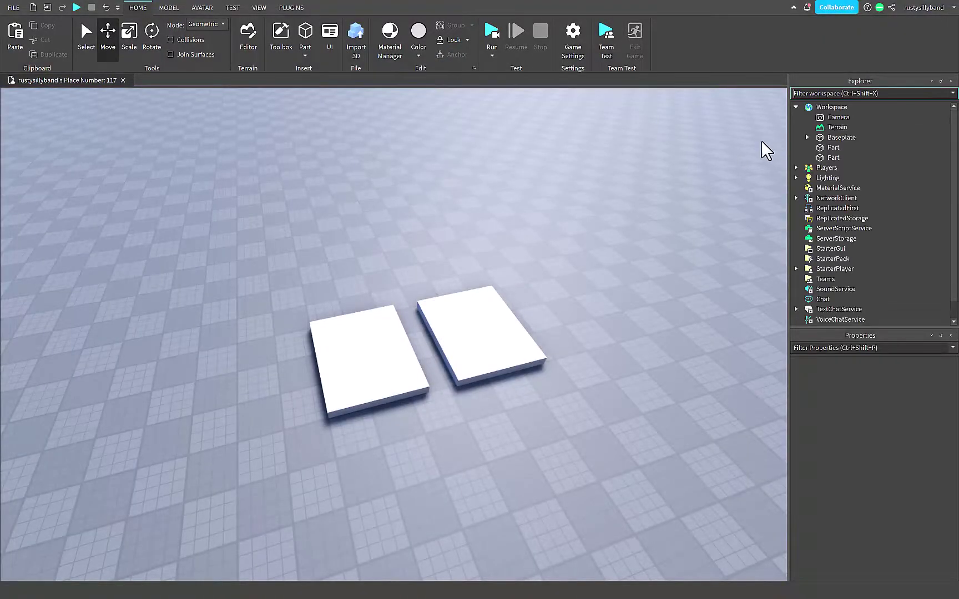
key("ctrl+shift+x")
right_click_drag(610, 176, 595, 176)
key("alt+x")
key("alt+x")
key("alt+x")
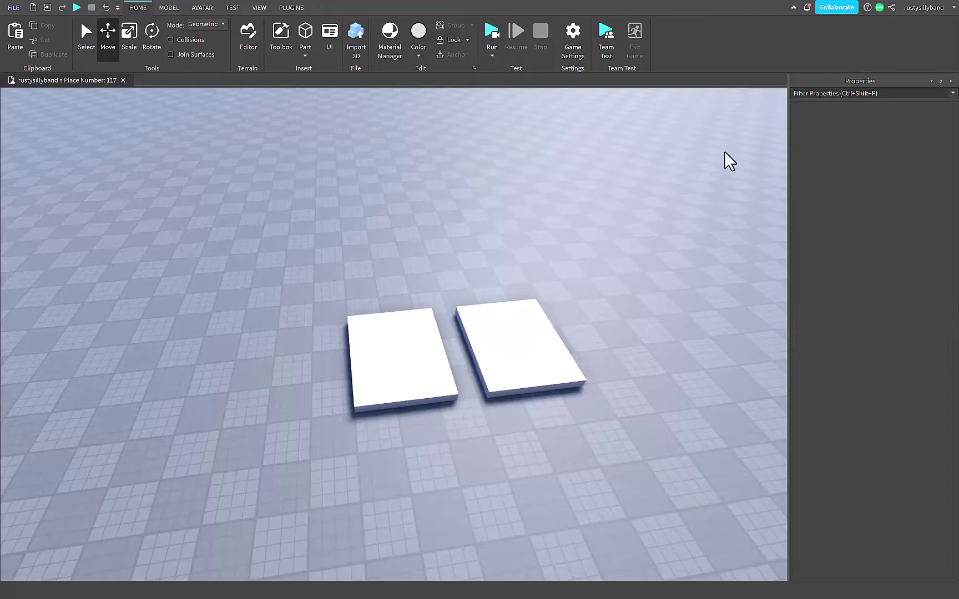
key("alt+x")
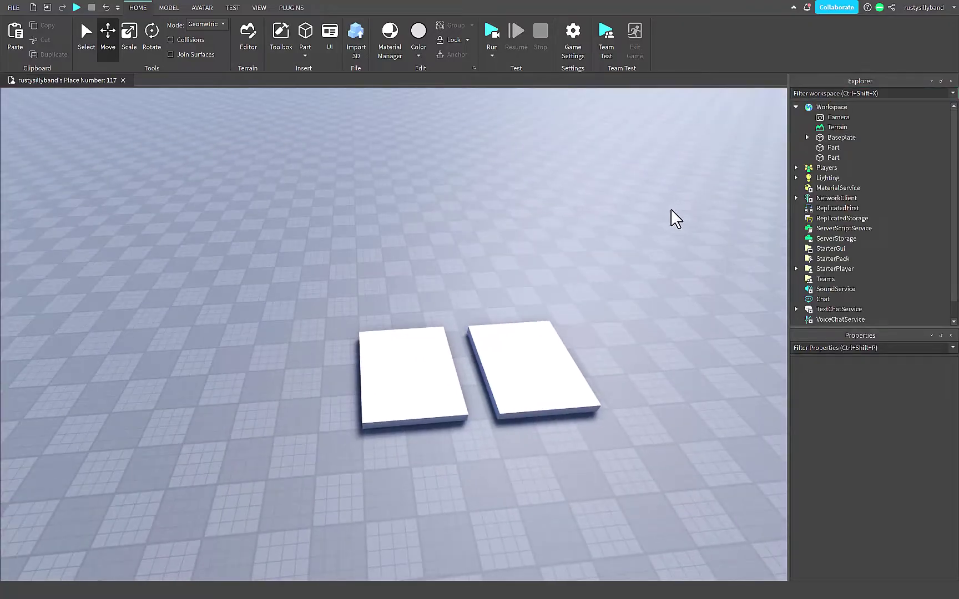
- Filter one slab's properties by "Transparency", and clear the filter and the selection
left_click(514, 367)
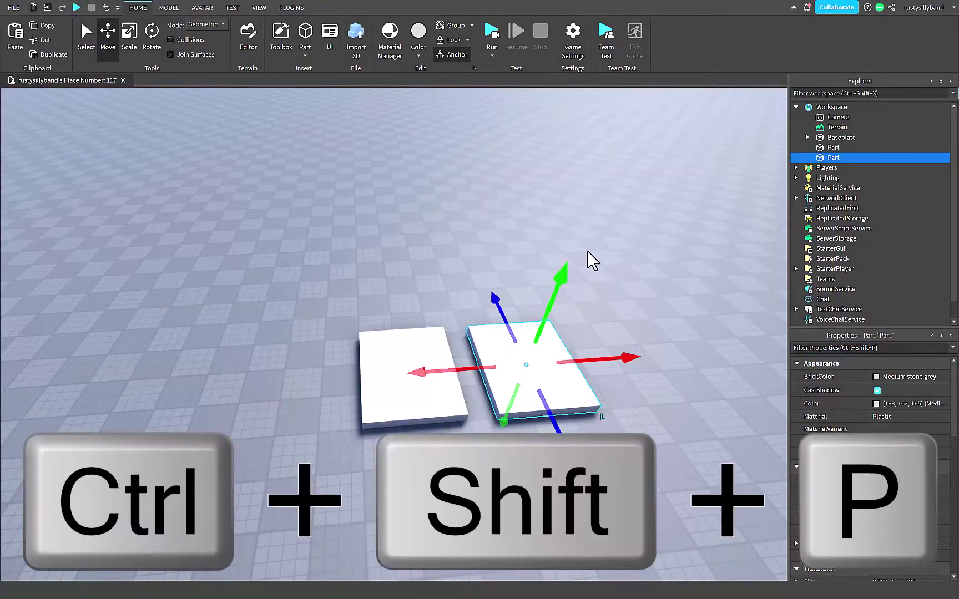
key("ctrl+shift+p")
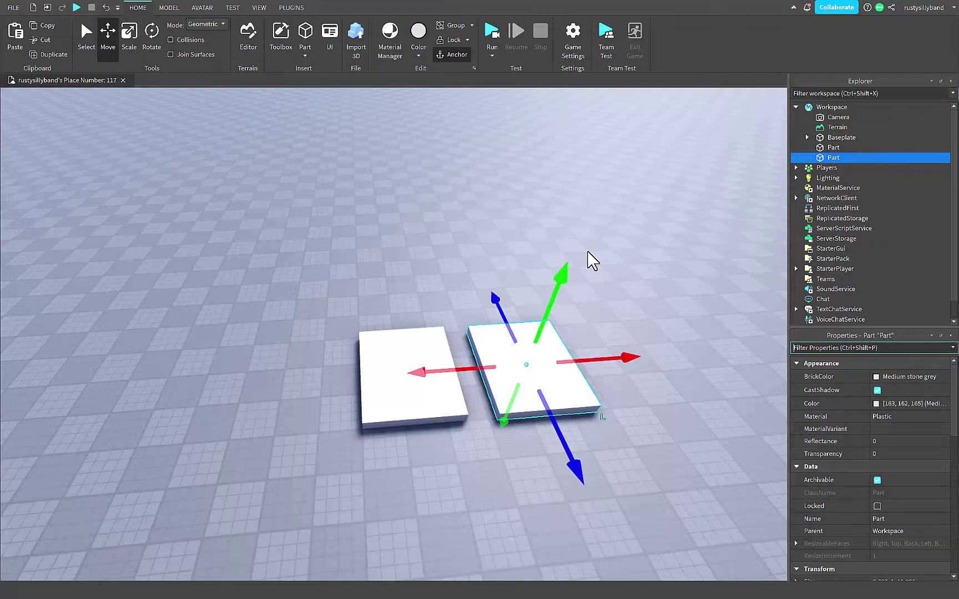
type("Transparency")
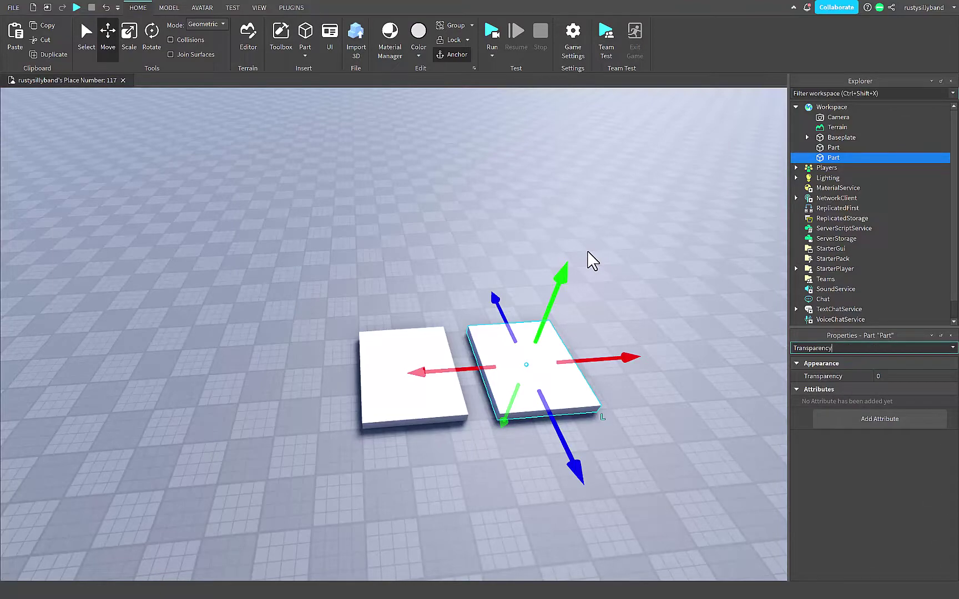
key("ctrl+a")
key("BackSpace")
left_click(449, 266)
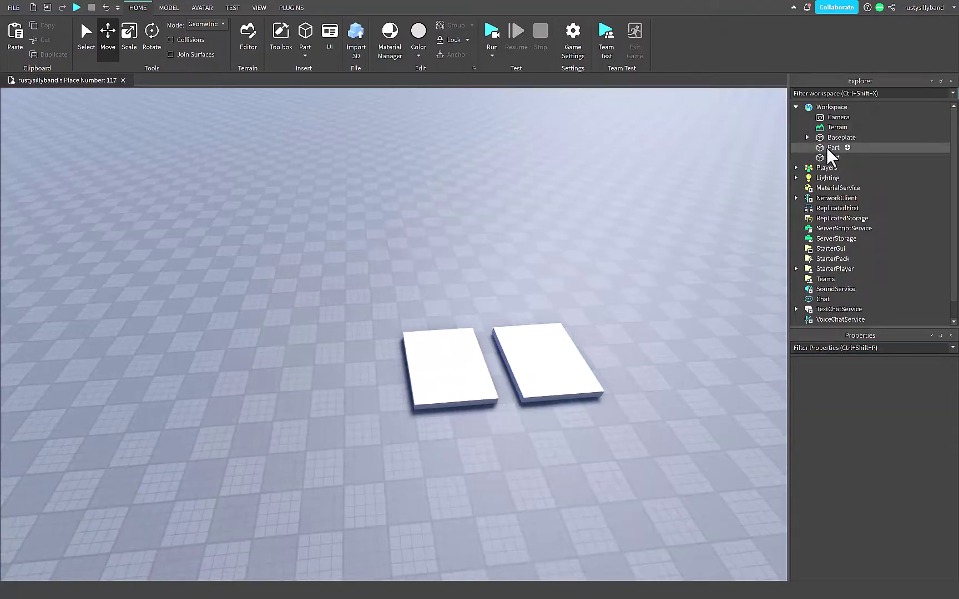
- Hide and reshow the Explorer, and filter the other slab's properties by "Transpare"
key("alt+x")
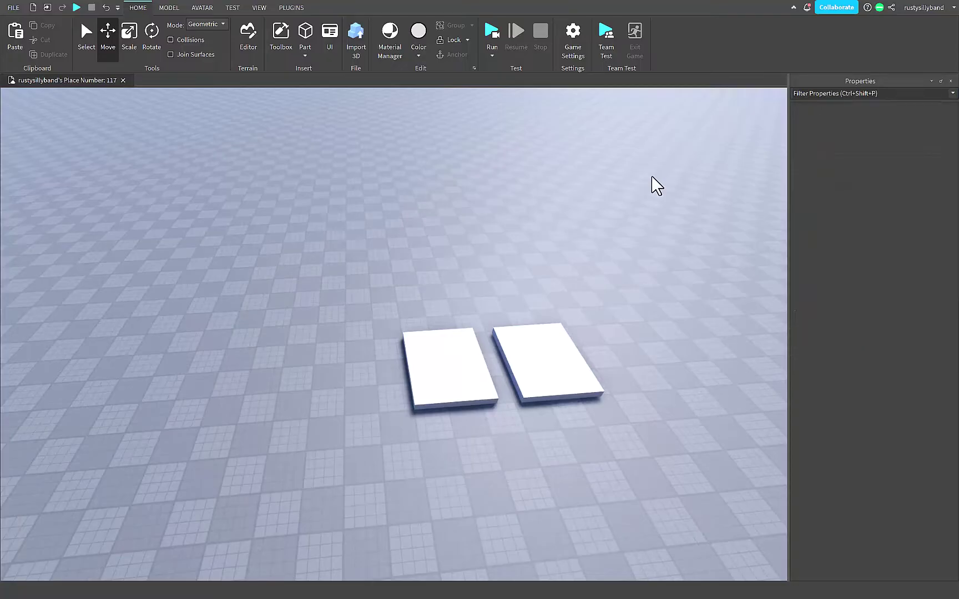
key("alt+x")
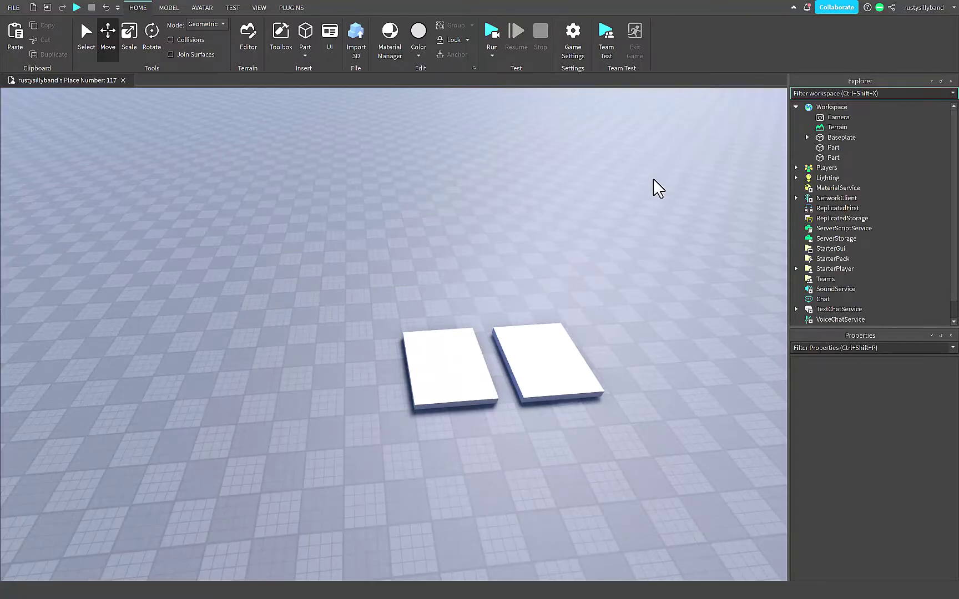
left_click(835, 148)
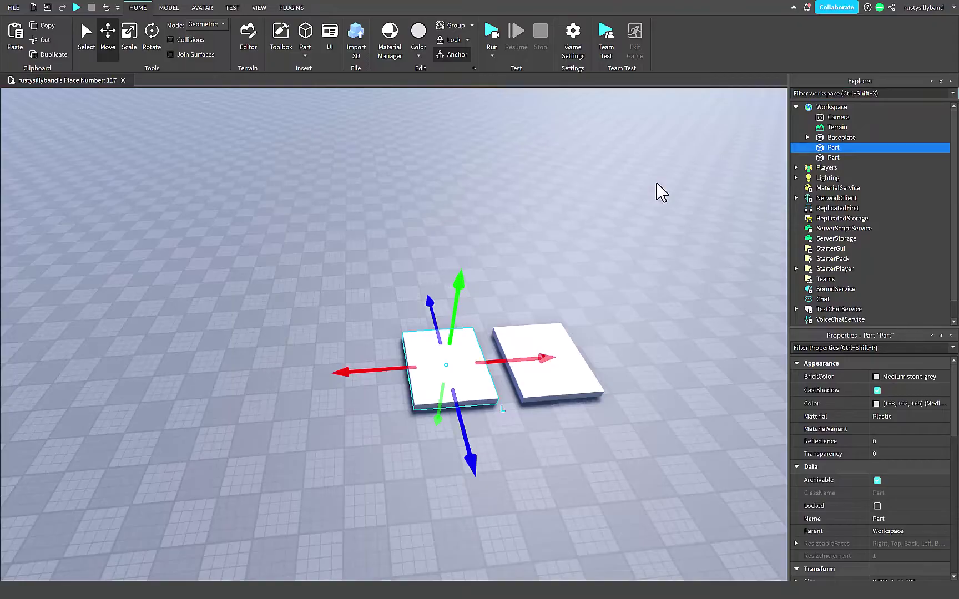
key("ctrl+shift+p")
type("Transpare")
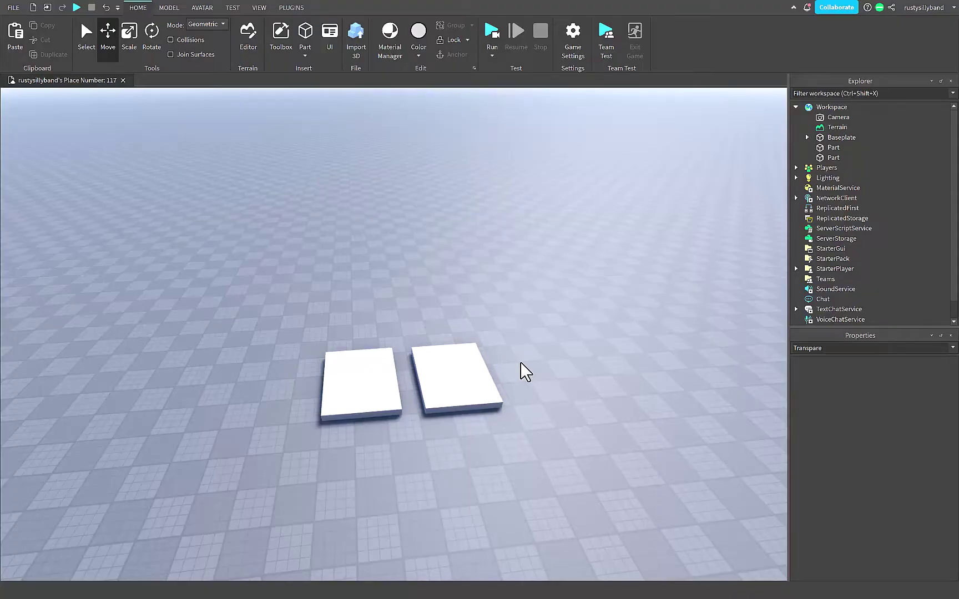
scroll(505, 428, "up", 2)
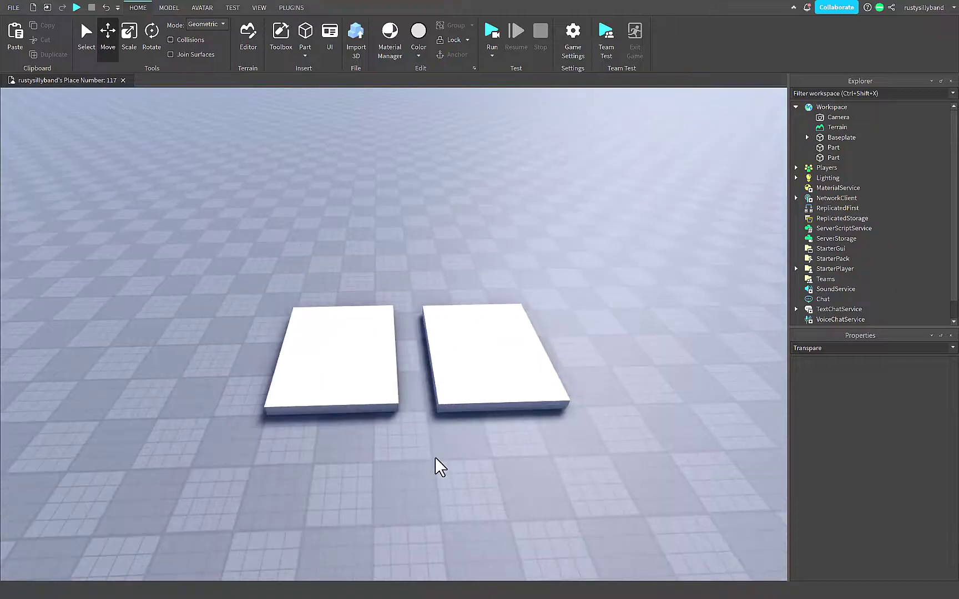